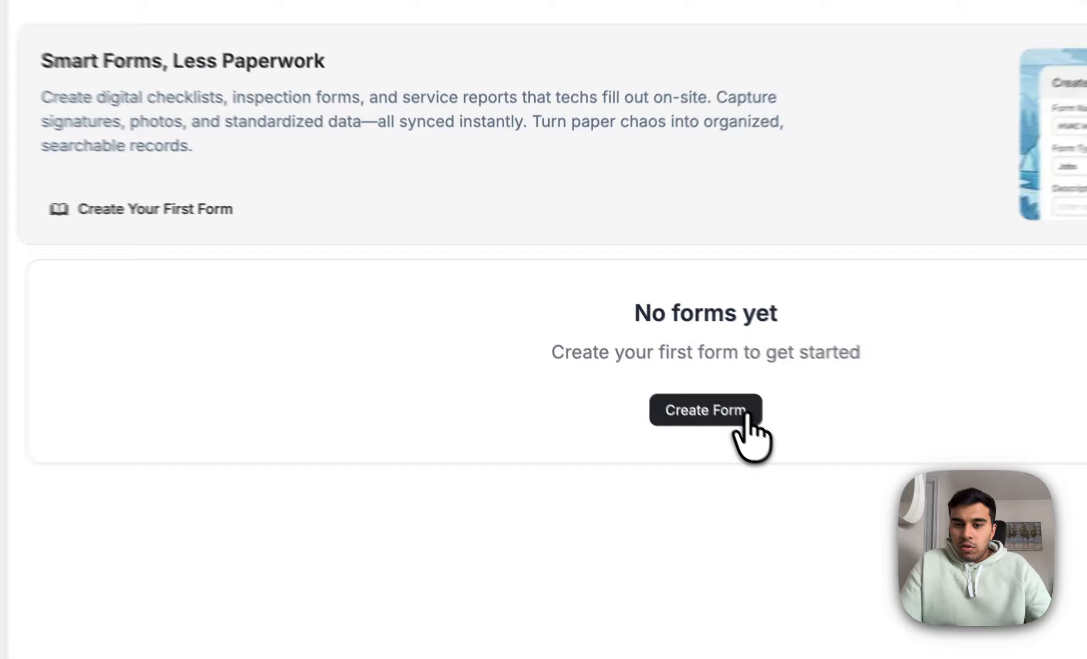
Start a new job form and enter "Painting test form" as its name.
click(646, 336)
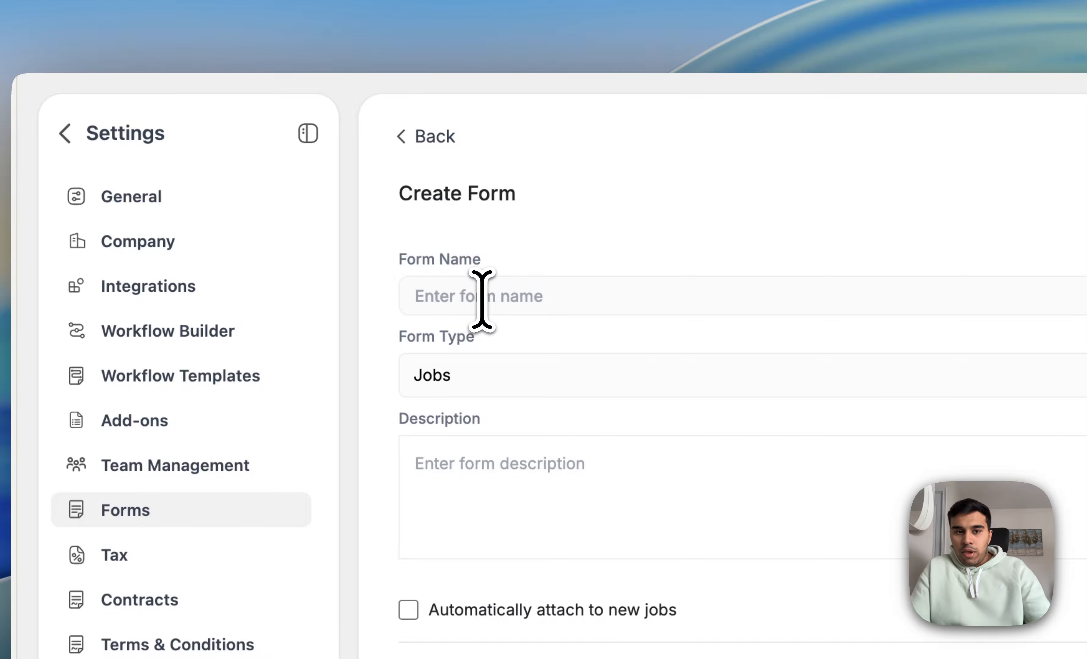
click(482, 301)
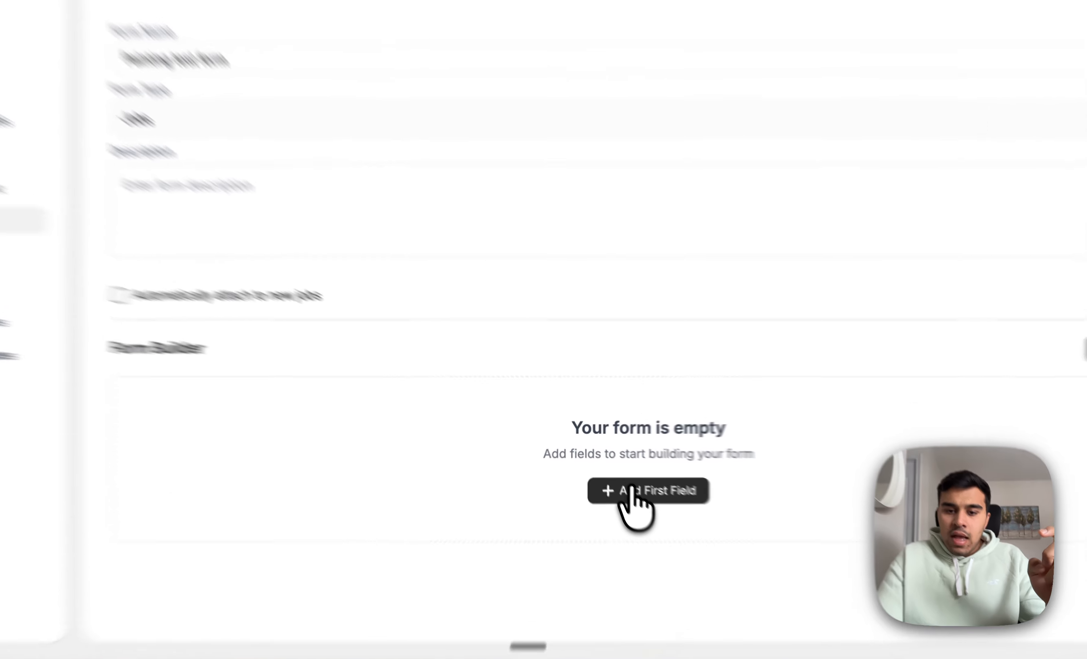
Review the available field types and add a Select field as the form's first field.
click(615, 475)
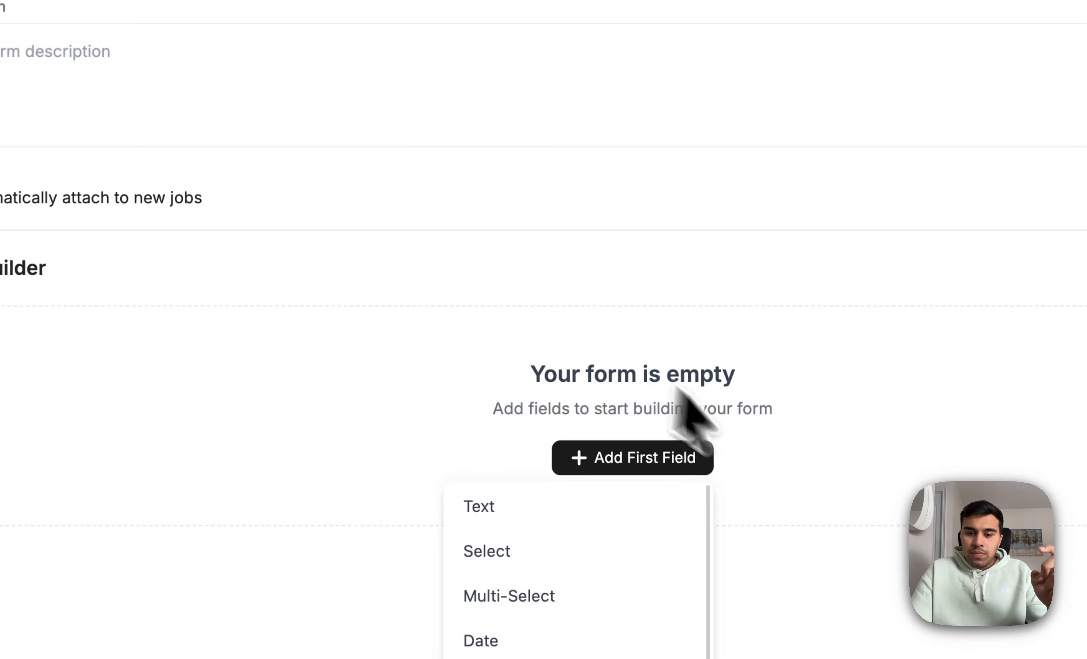
scroll(578, 623, down, 2)
scroll(578, 623, up, 2)
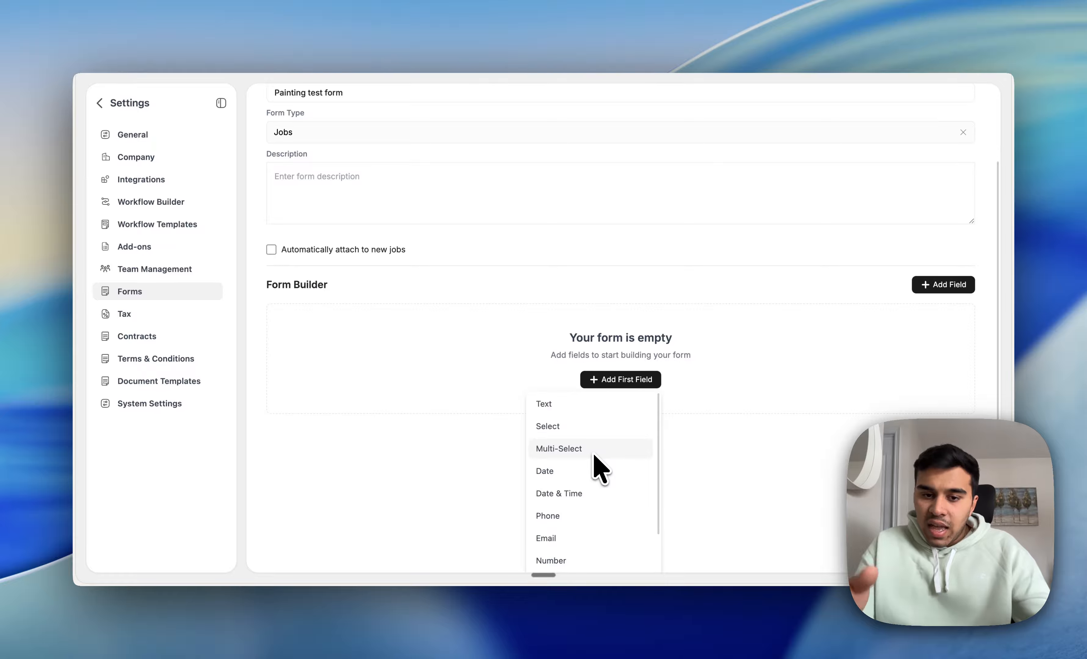
scroll(594, 454, down, 2)
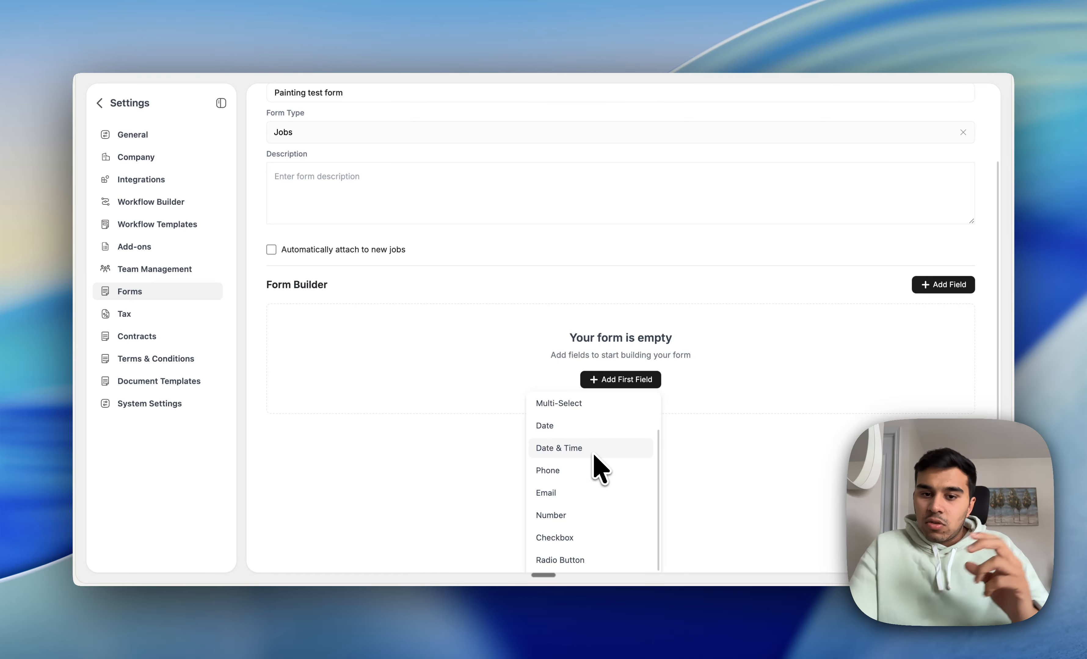
scroll(606, 524, down, 1)
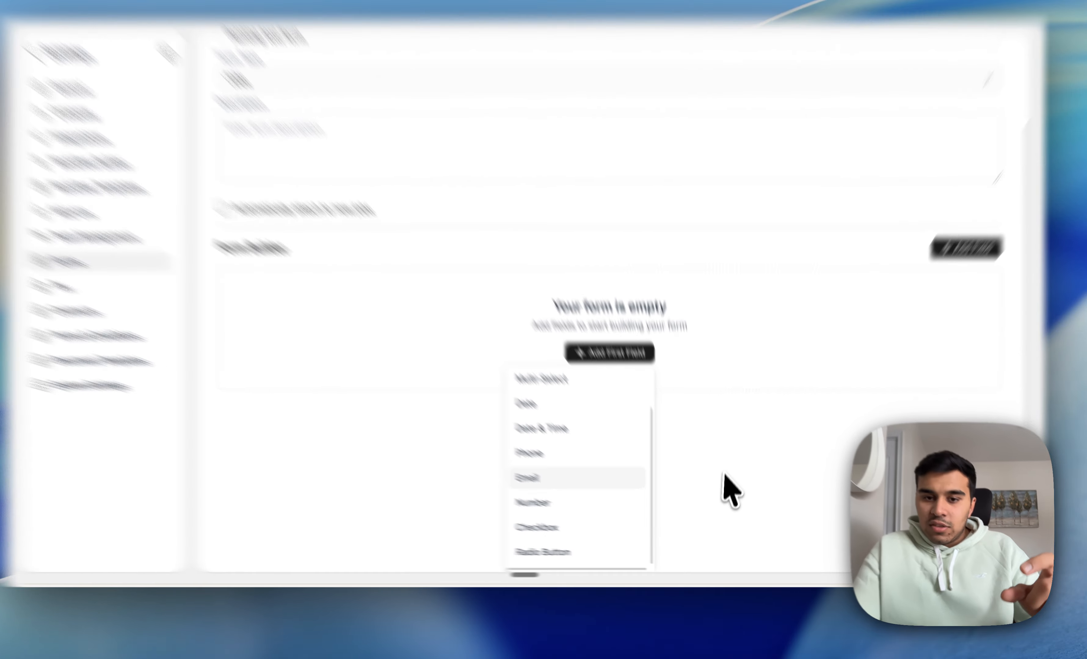
click(746, 389)
click(615, 375)
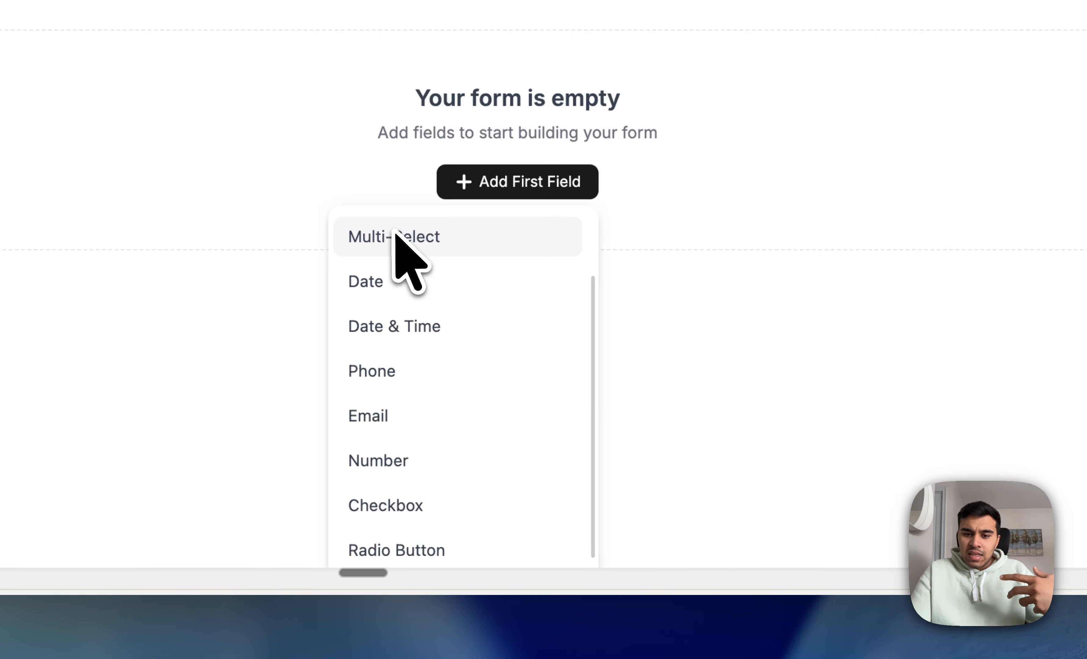
scroll(395, 240, up, 2)
click(382, 274)
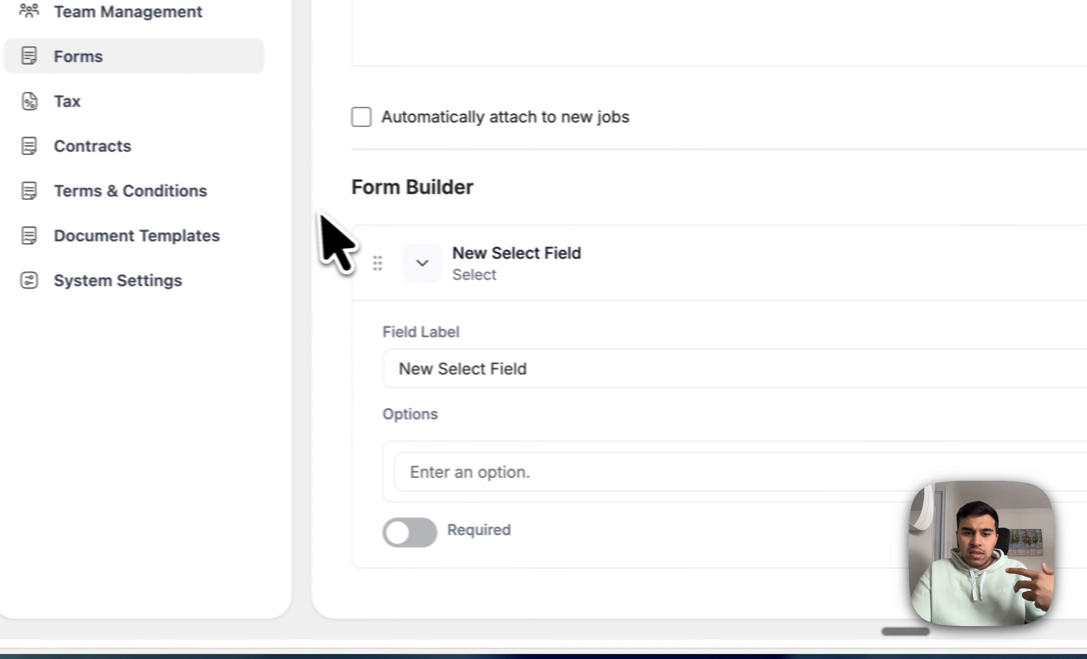
Set the select field's label to "Did you complete the work as guided?".
click(491, 377)
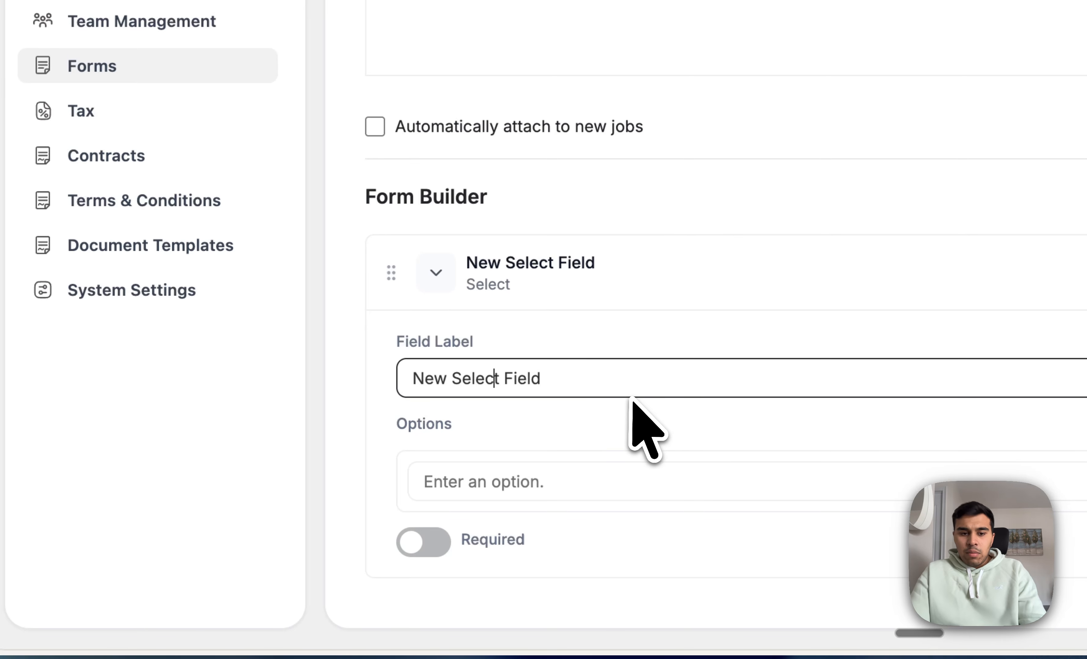
click(745, 497)
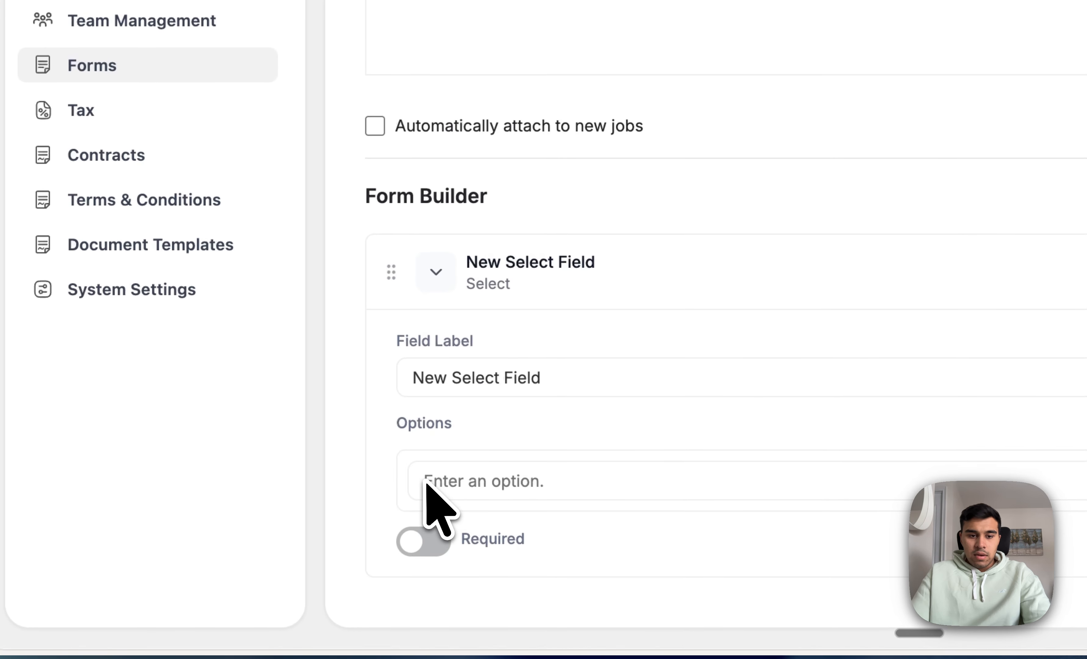
click(445, 482)
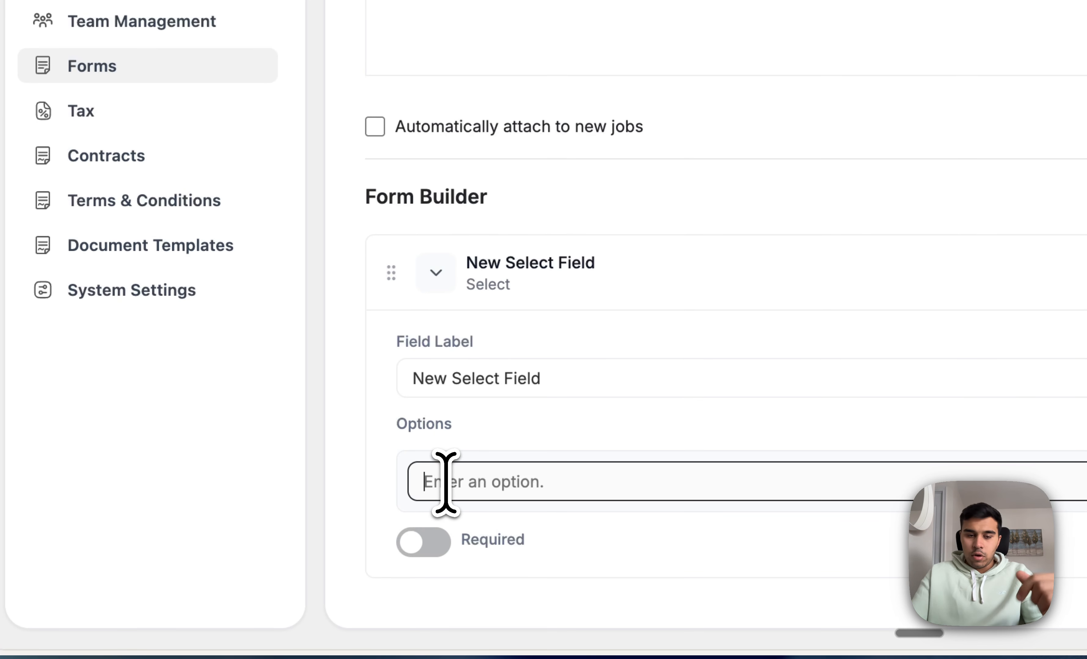
triple_click(478, 377)
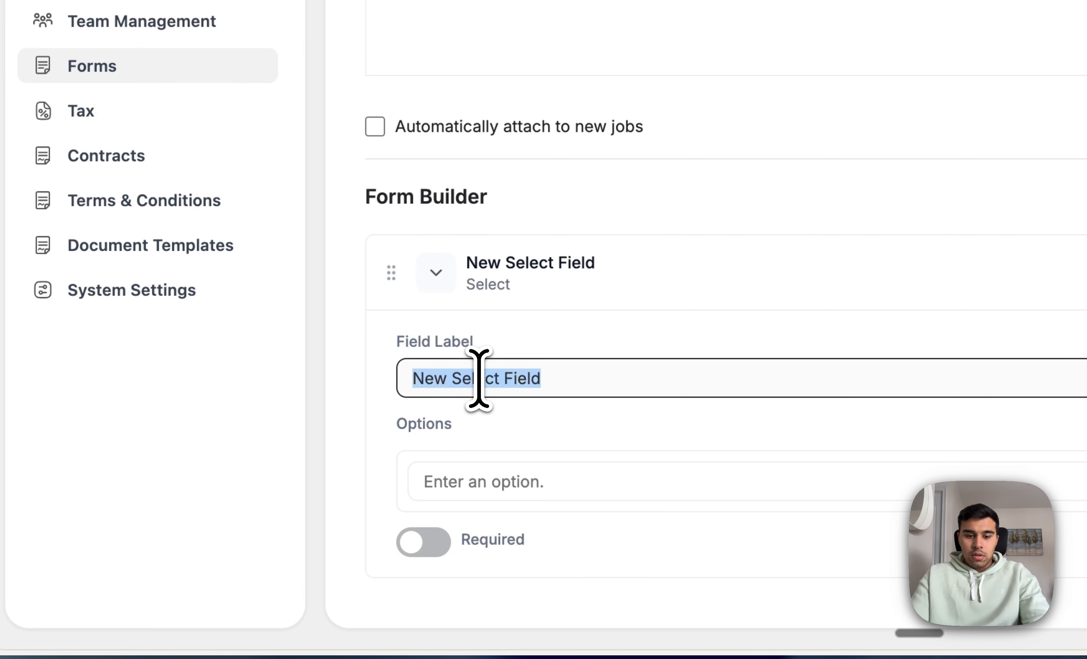
text(Did you complet)
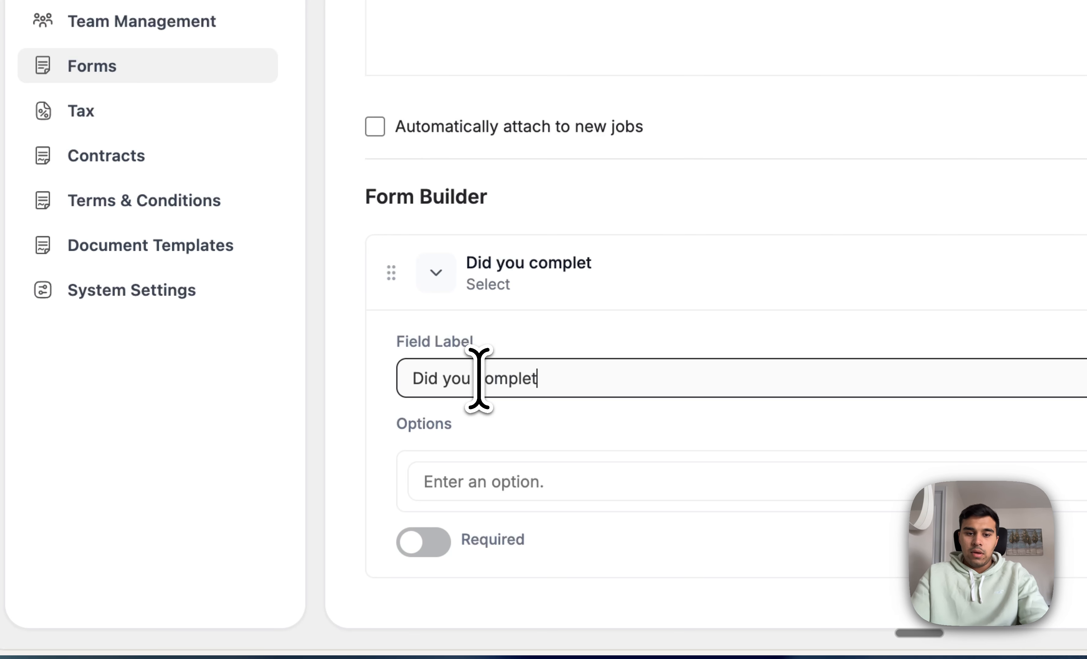
text(e the work as guid)
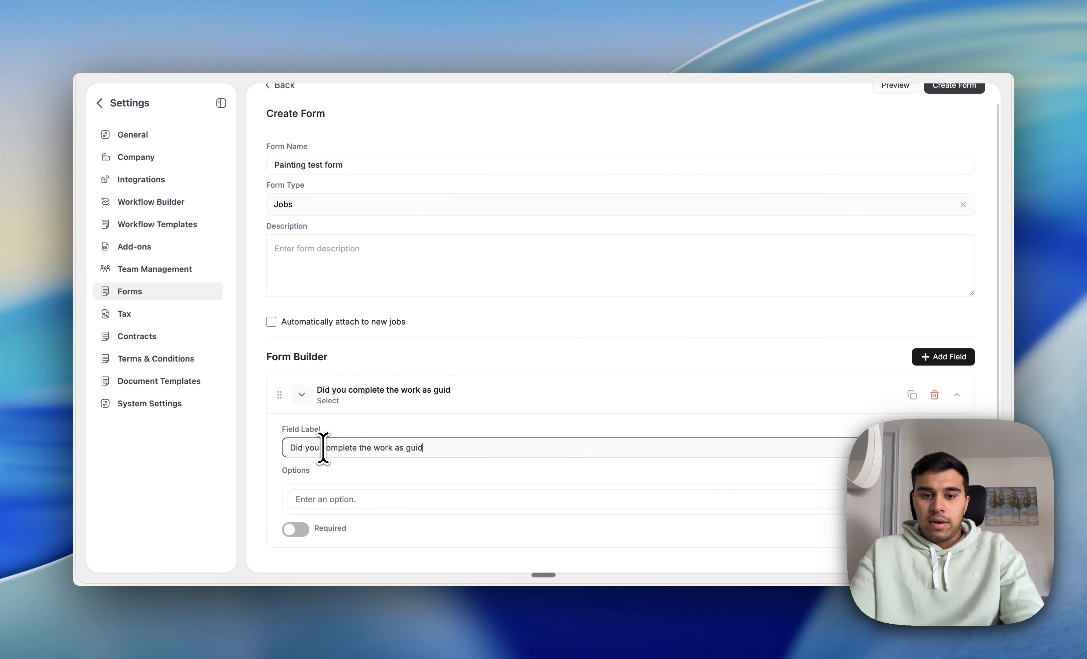
text(ed?)
Enter "yes" as the select field's first option and make the field required.
click(322, 499)
text(e)
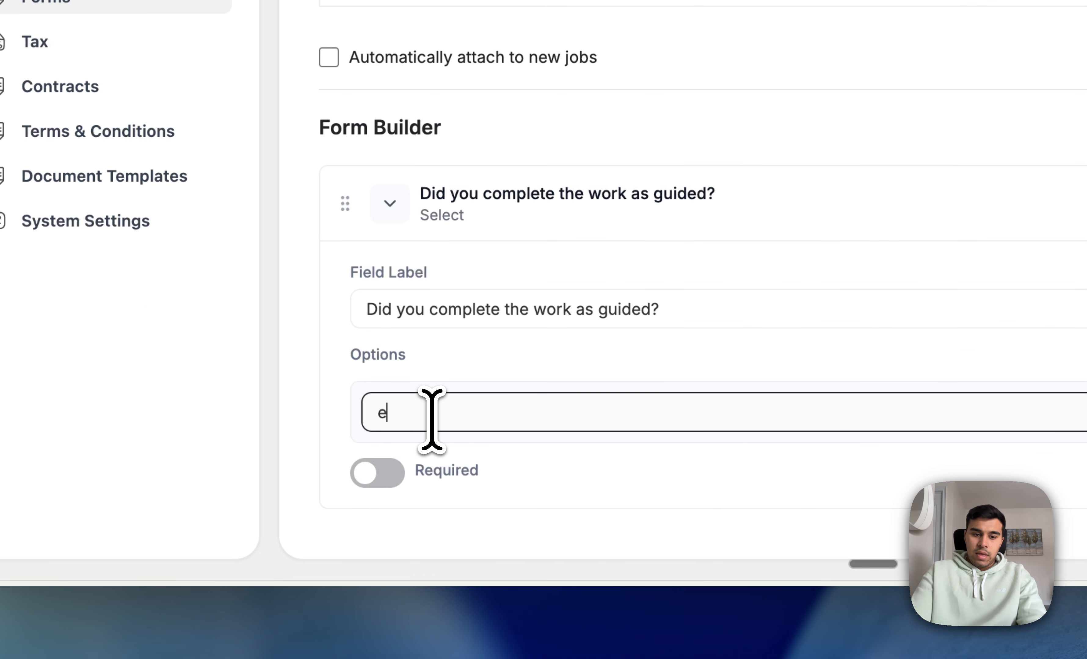
text(es)
click(376, 473)
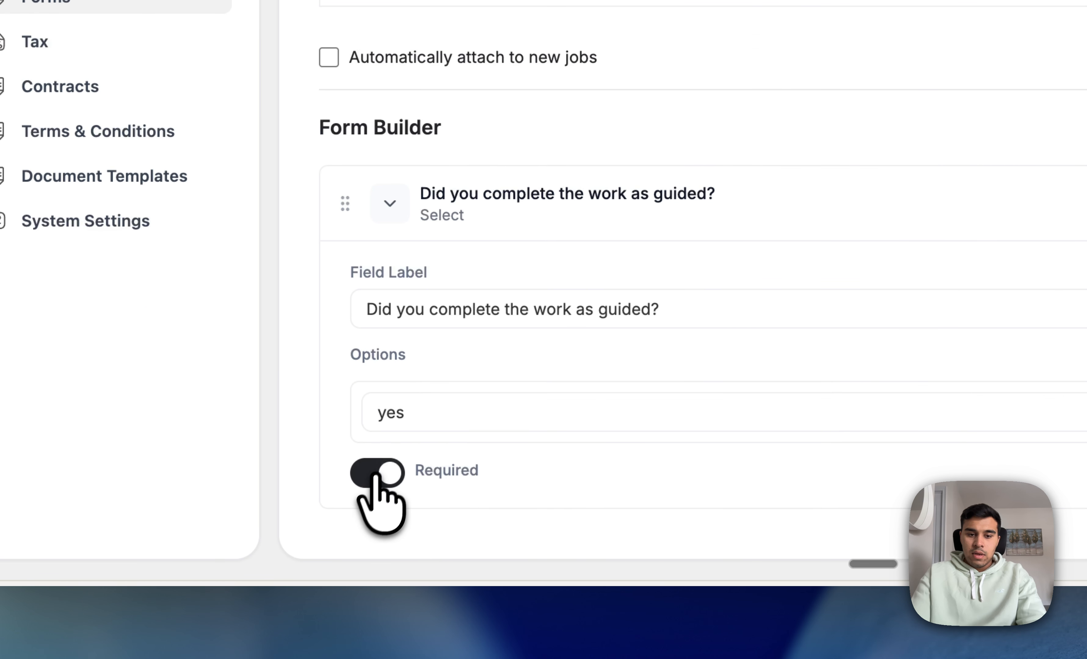
Add a second option "No" to the select field and create the form.
scroll(807, 214, up, 3)
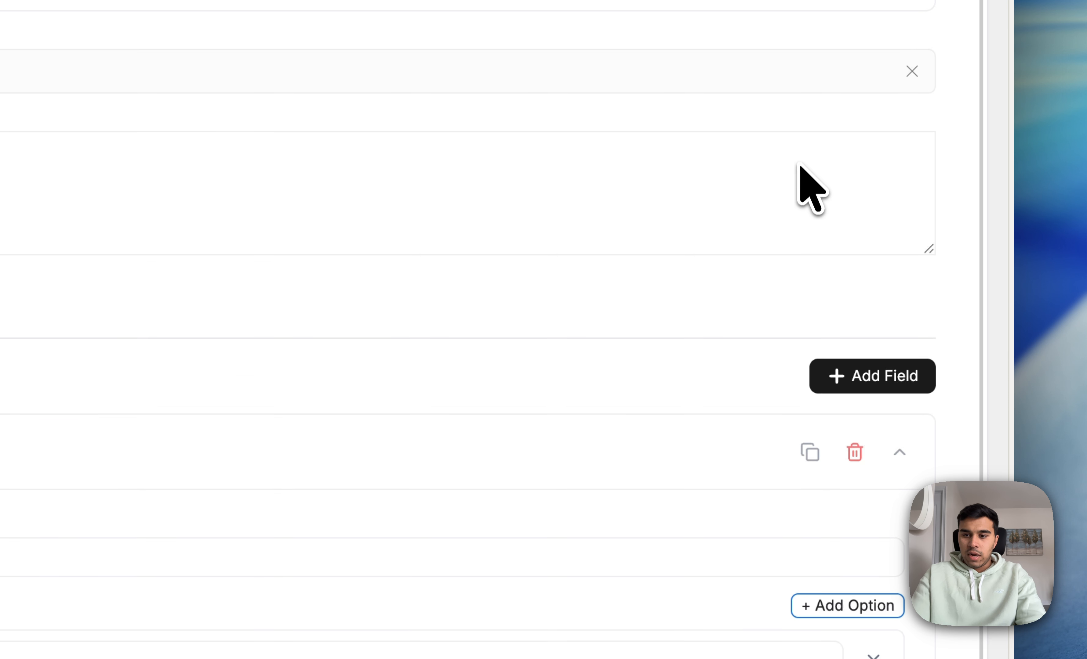
click(822, 608)
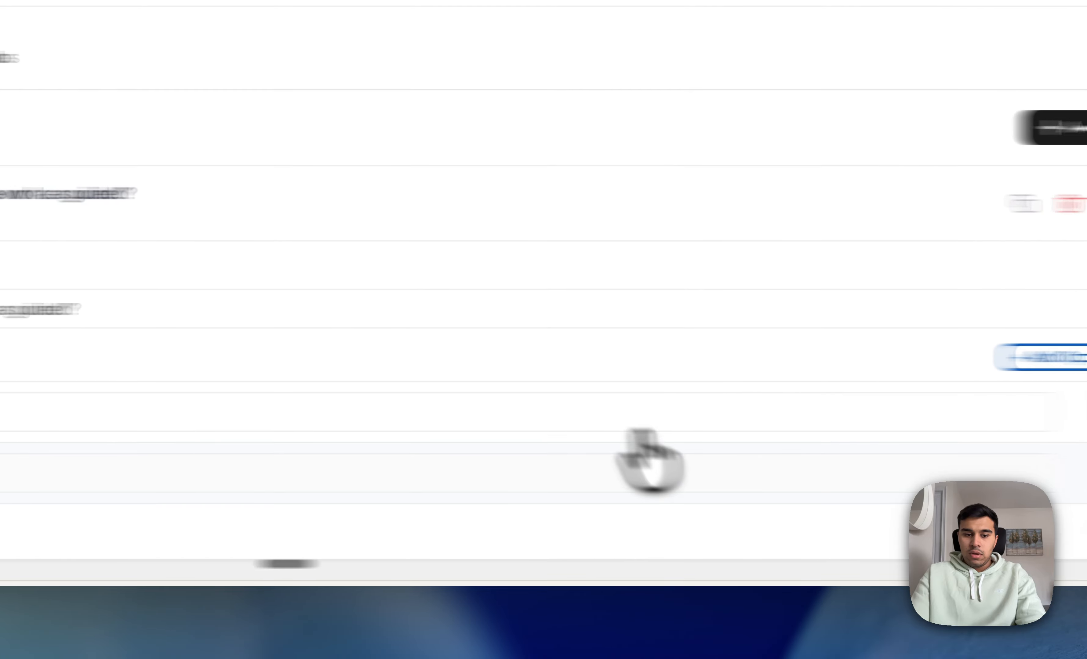
text(No)
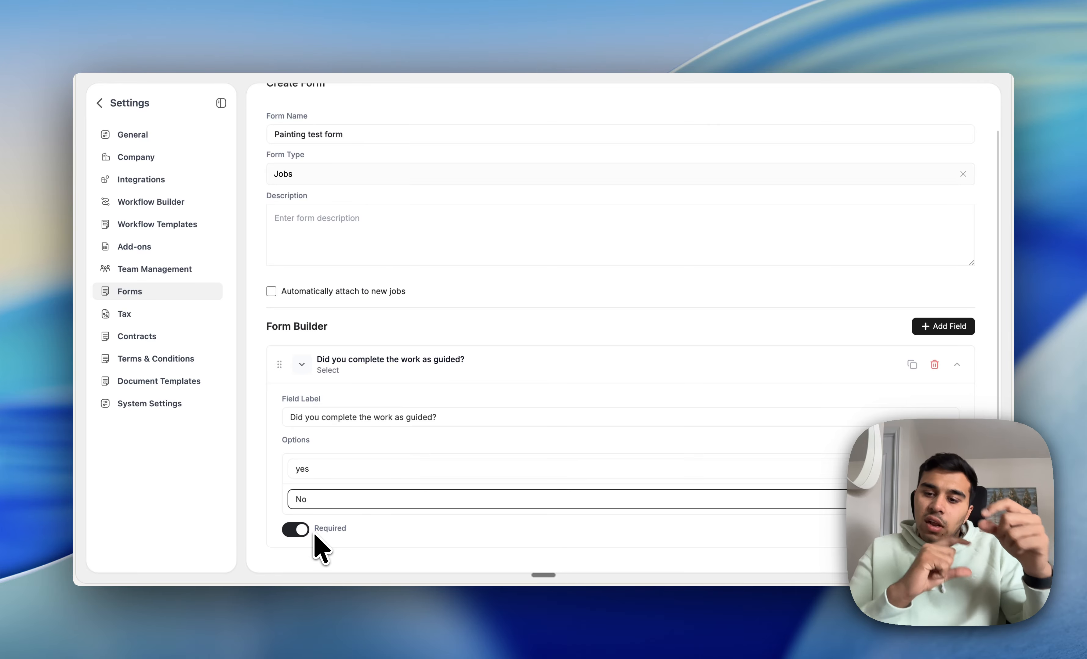
scroll(456, 327, up, 3)
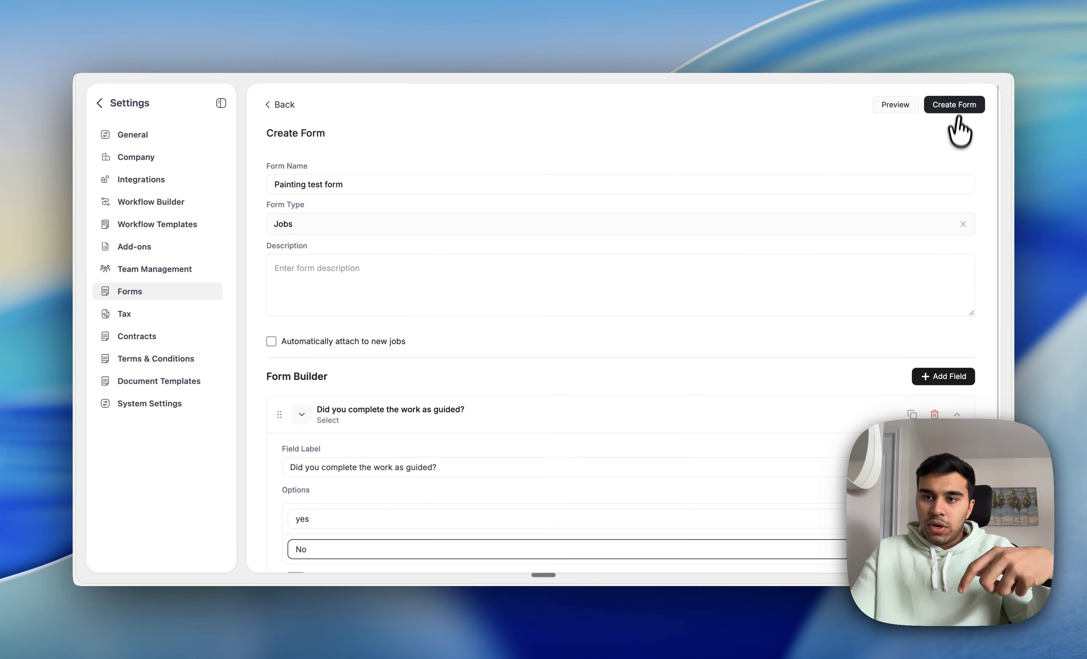
click(954, 105)
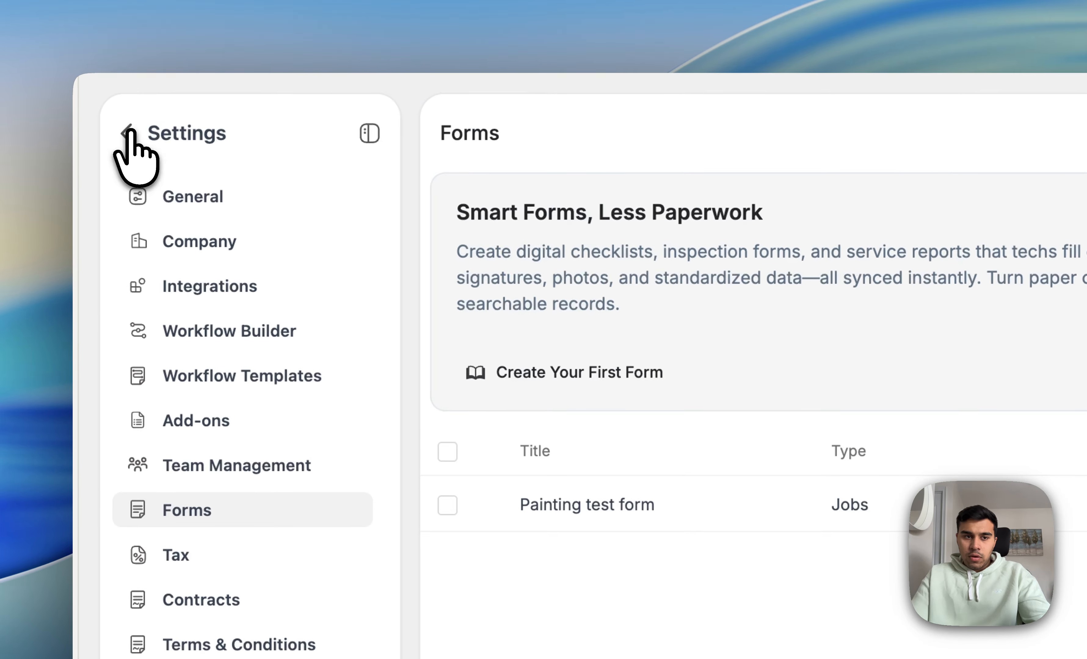
Leave the settings, start a new job from the Jobs list and review its basic information fields.
click(106, 101)
click(200, 285)
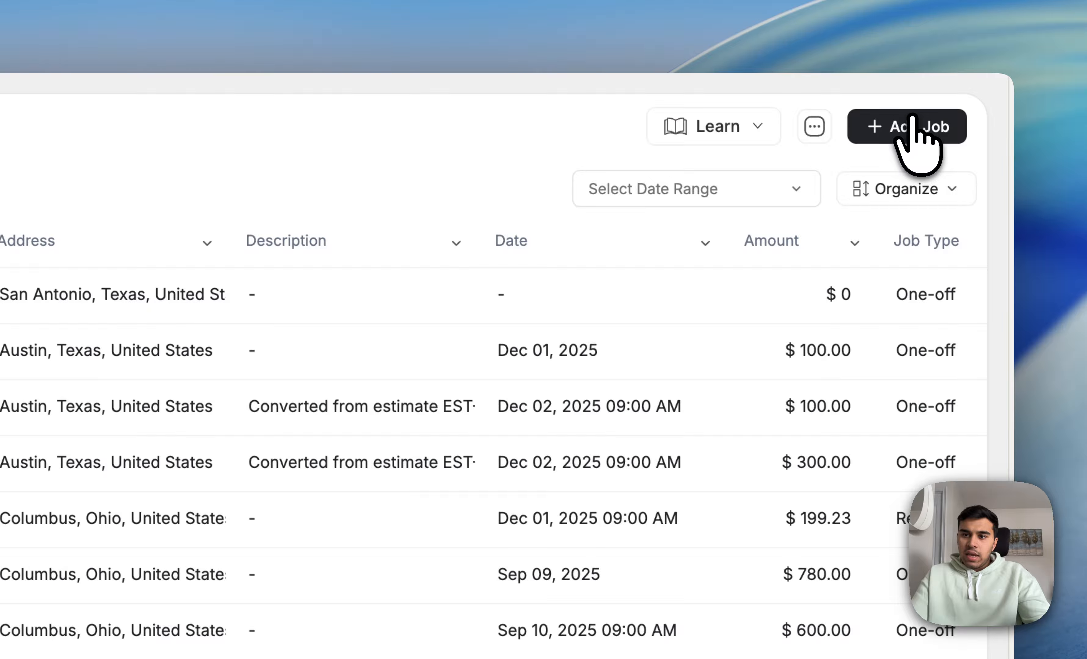
click(911, 129)
scroll(447, 364, down, 5)
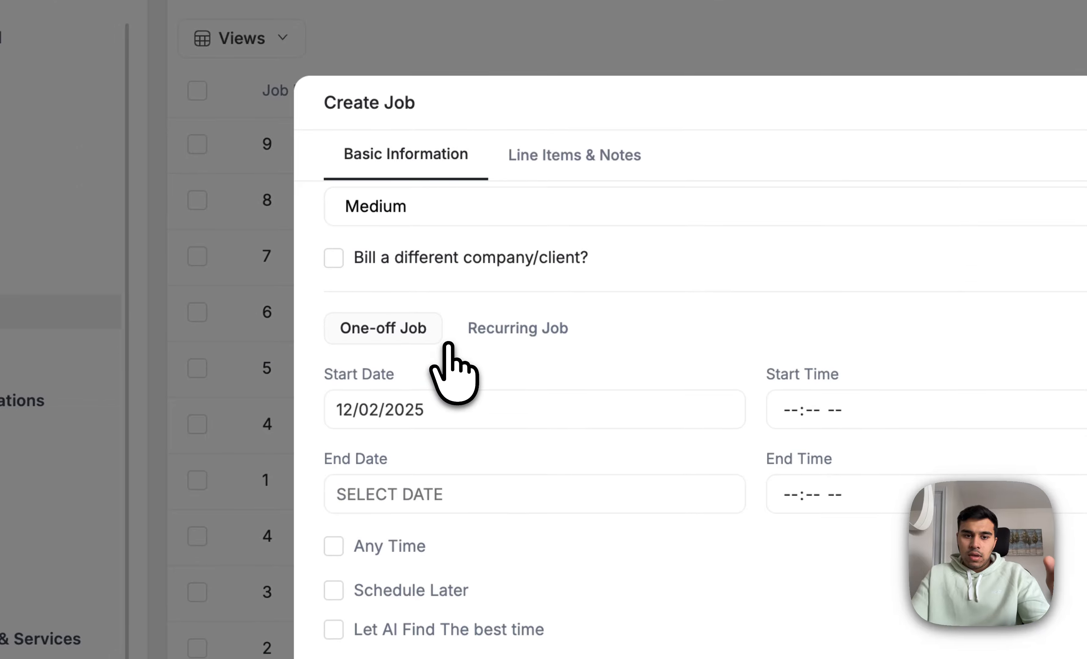
scroll(449, 355, down, 3)
scroll(449, 364, up, 10)
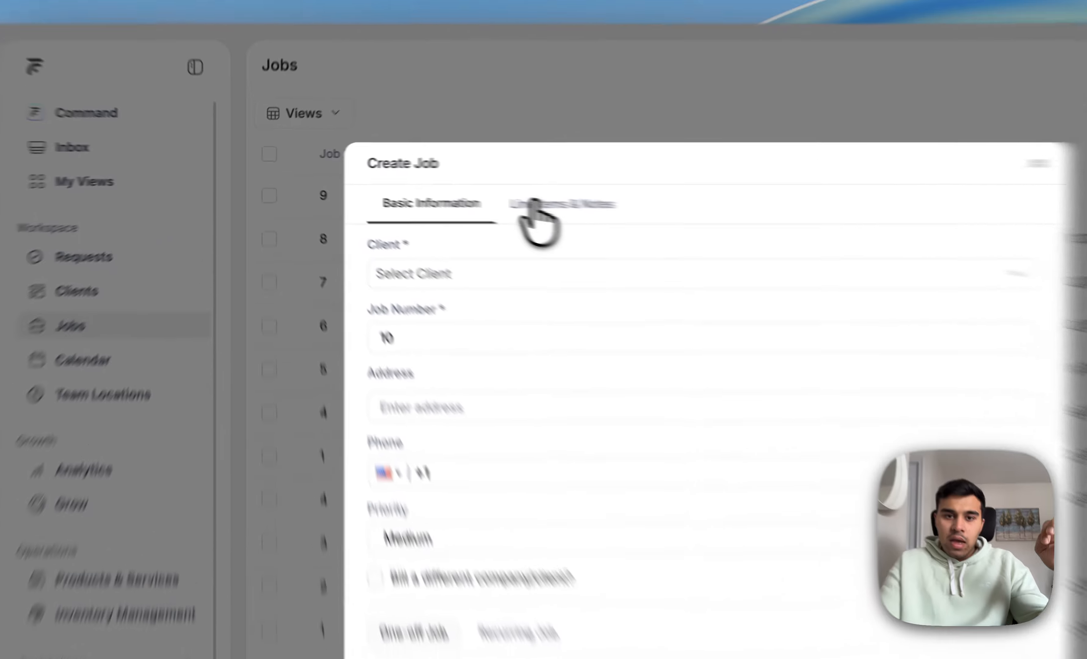
Try to attach the "Painting test form" to the new job before filling in its basic information.
click(434, 189)
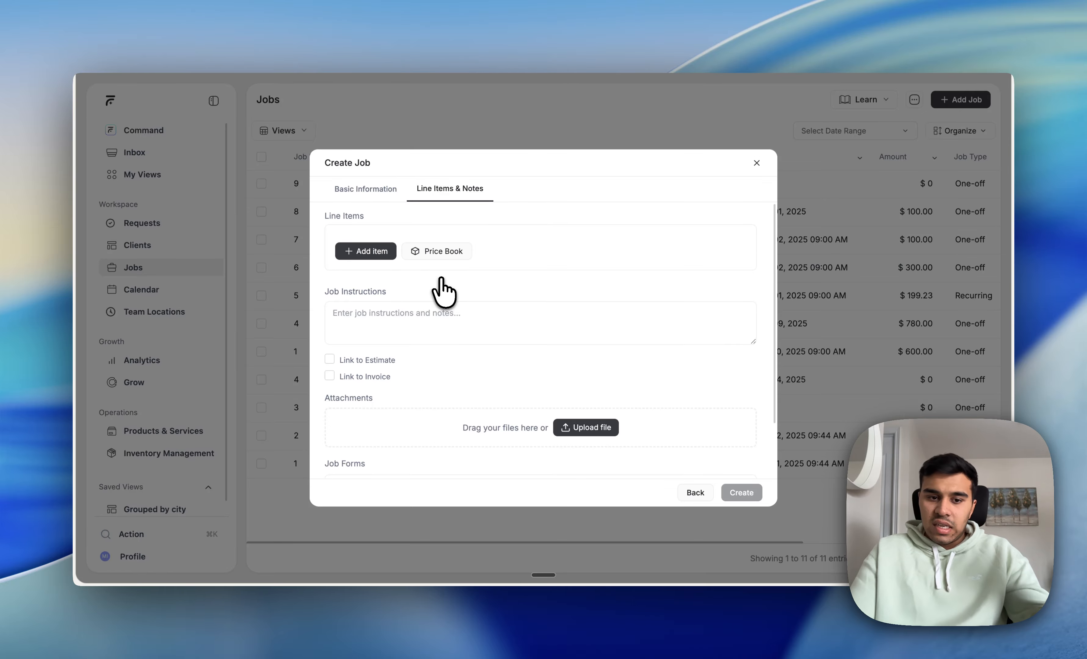
scroll(441, 291, down, 3)
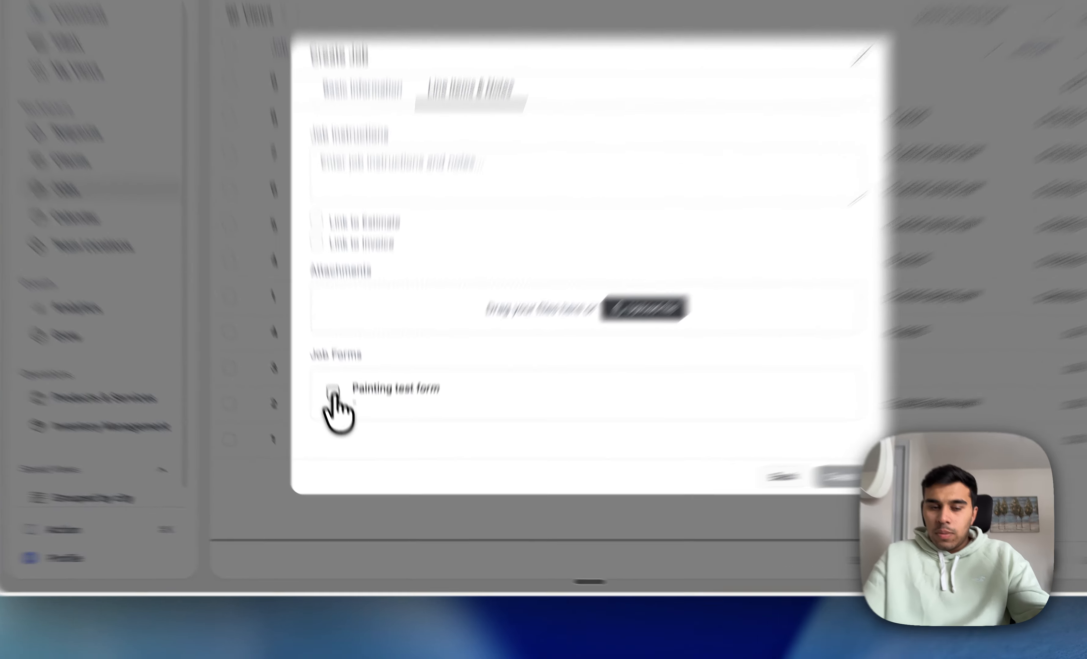
click(342, 428)
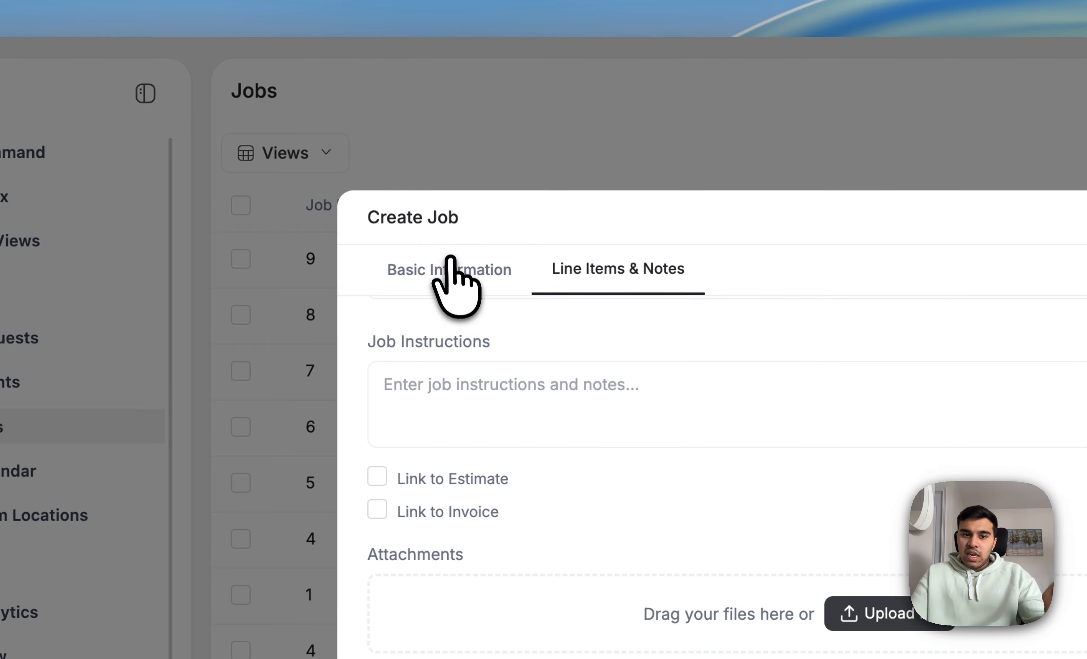
Select the second listed client for the job and schedule it for Any Time.
click(450, 270)
click(430, 361)
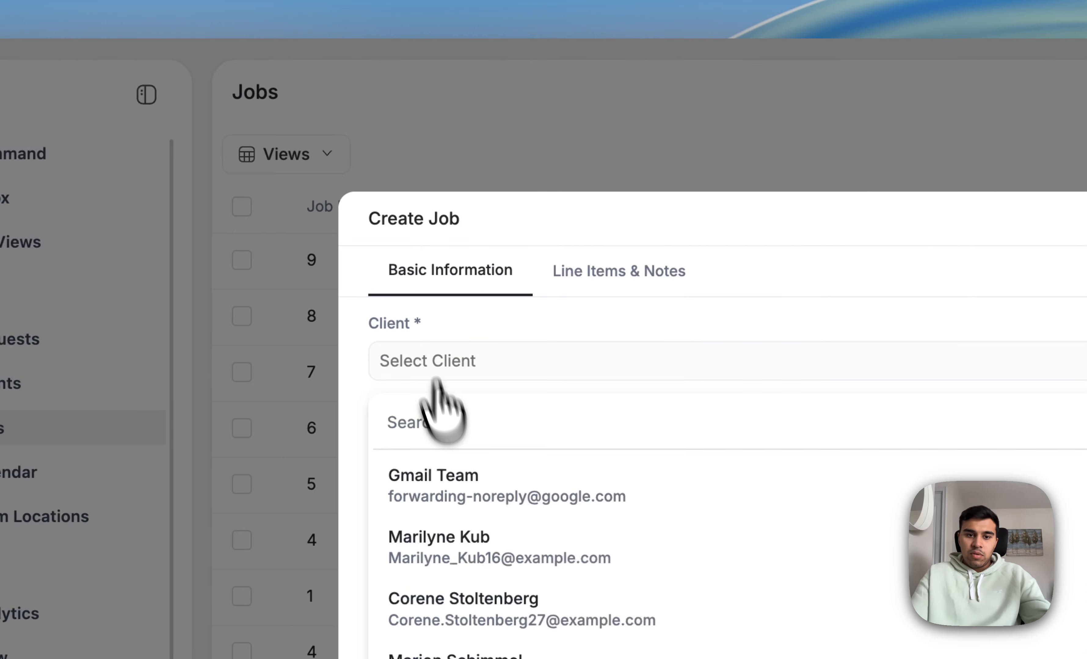
click(462, 545)
scroll(478, 544, down, 10)
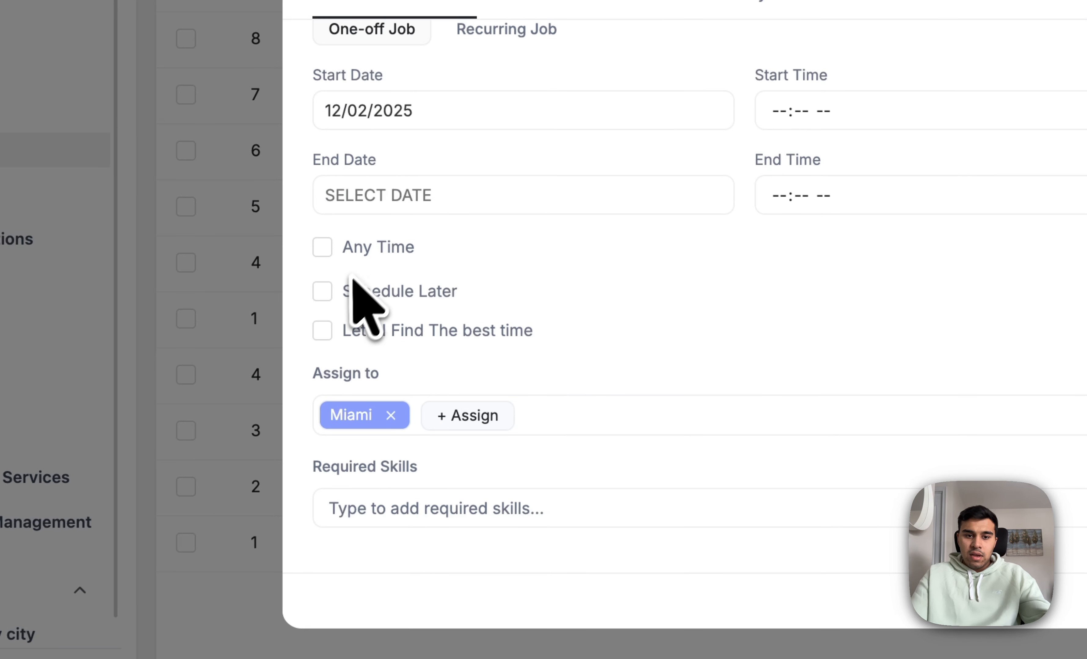
click(322, 248)
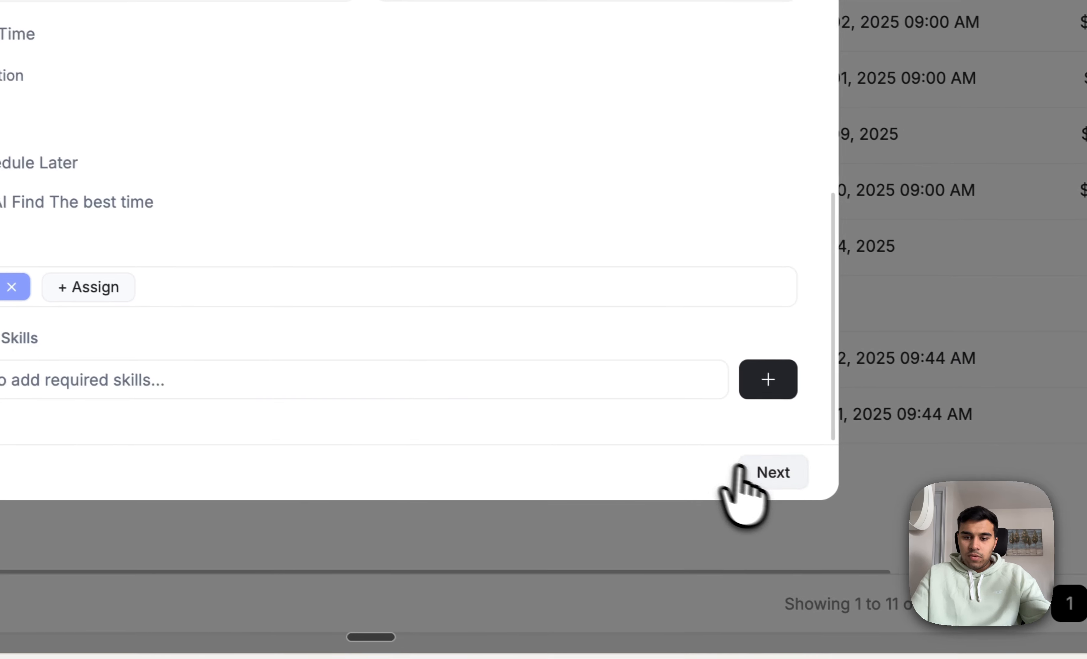
Continue to the job's line items and add one, entering "c" as its name and picking a suggestion.
click(742, 478)
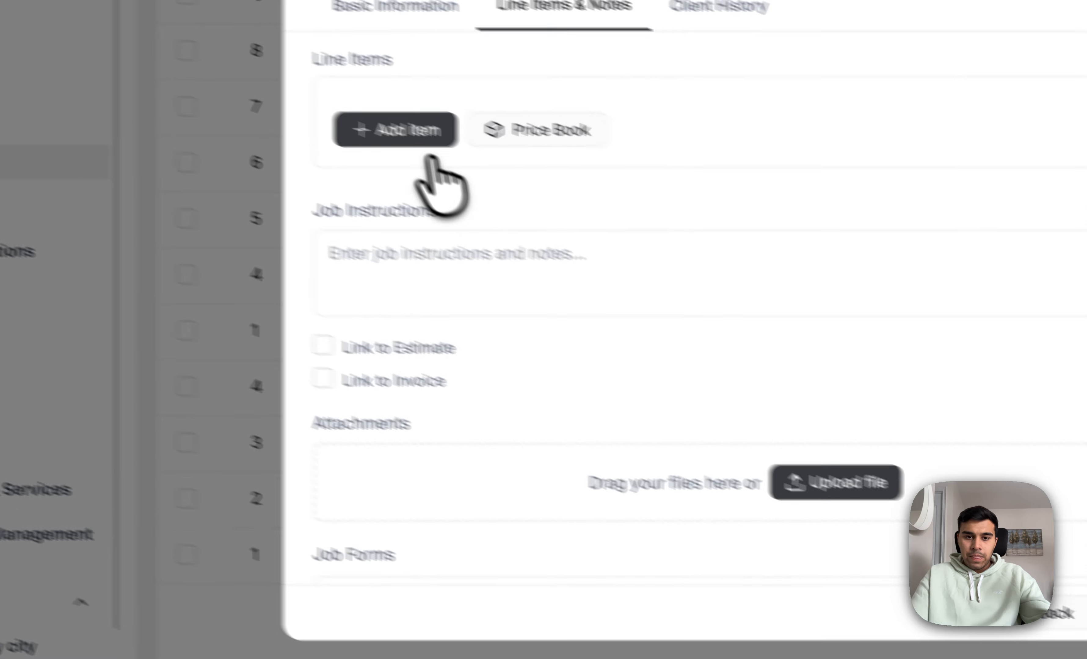
click(427, 143)
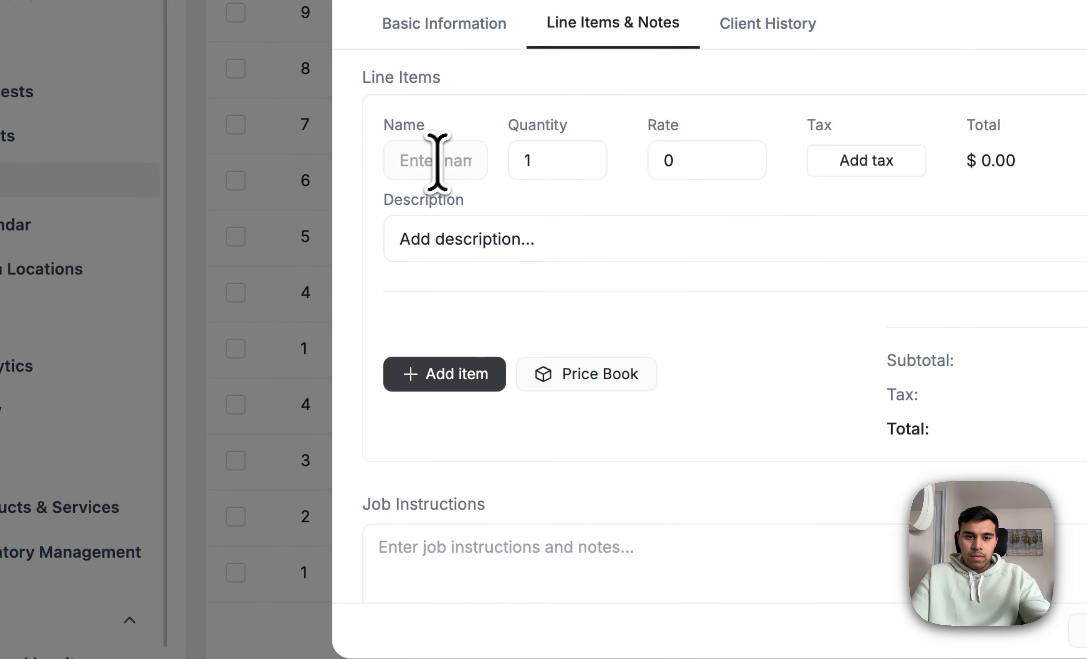
click(383, 160)
text(c)
click(433, 236)
Attach the "Painting test form" under the job forms and create the job.
scroll(433, 236, down, 5)
scroll(511, 257, down, 3)
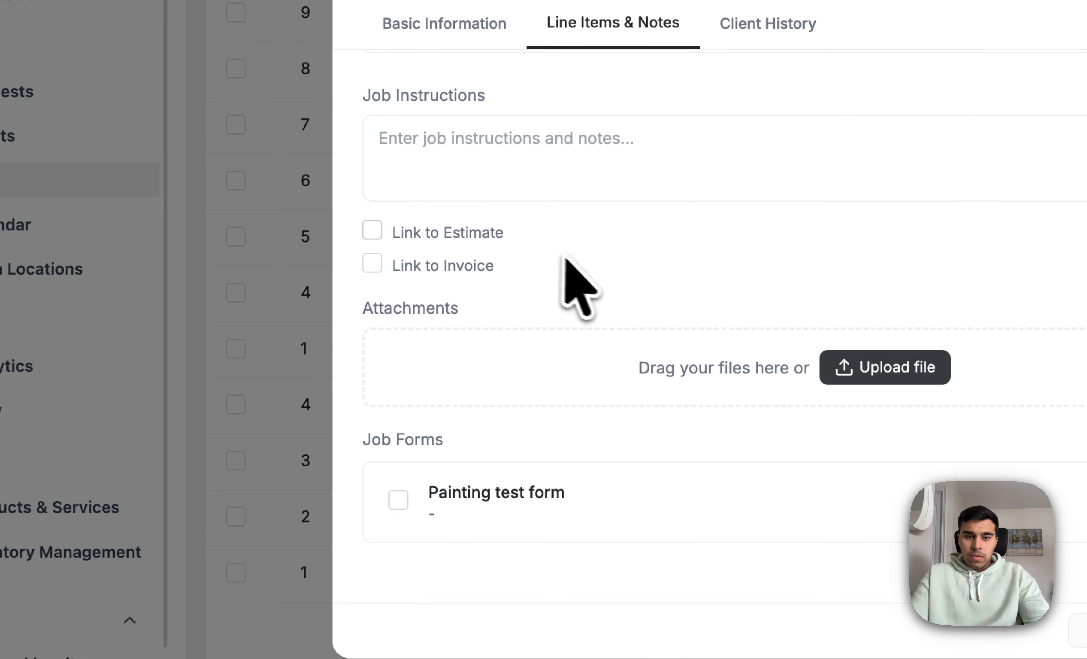
click(395, 499)
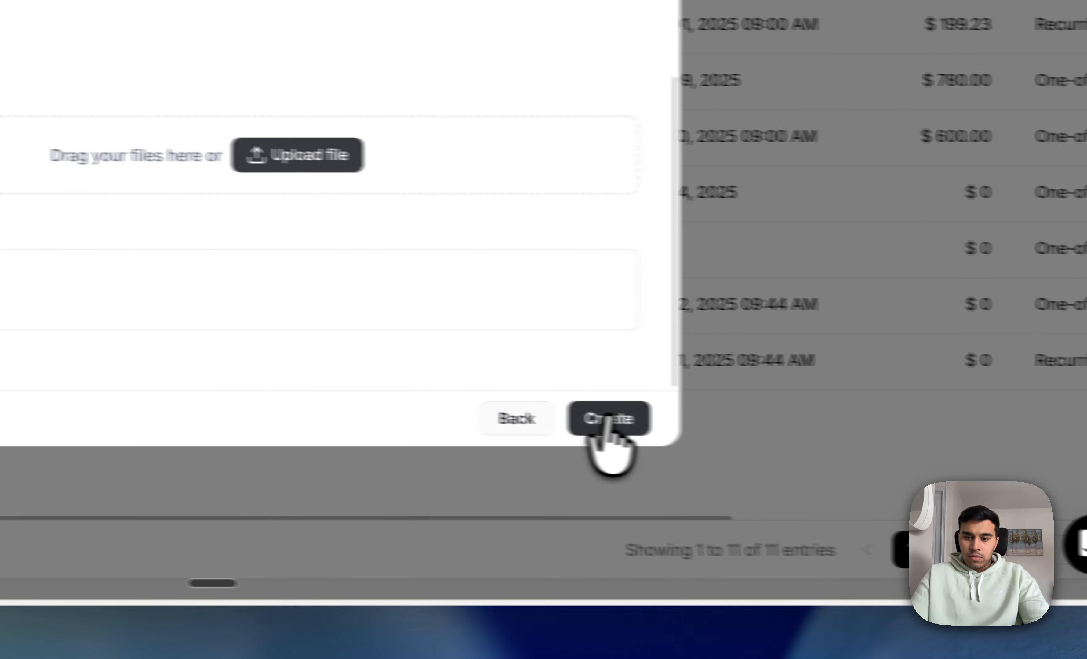
click(605, 417)
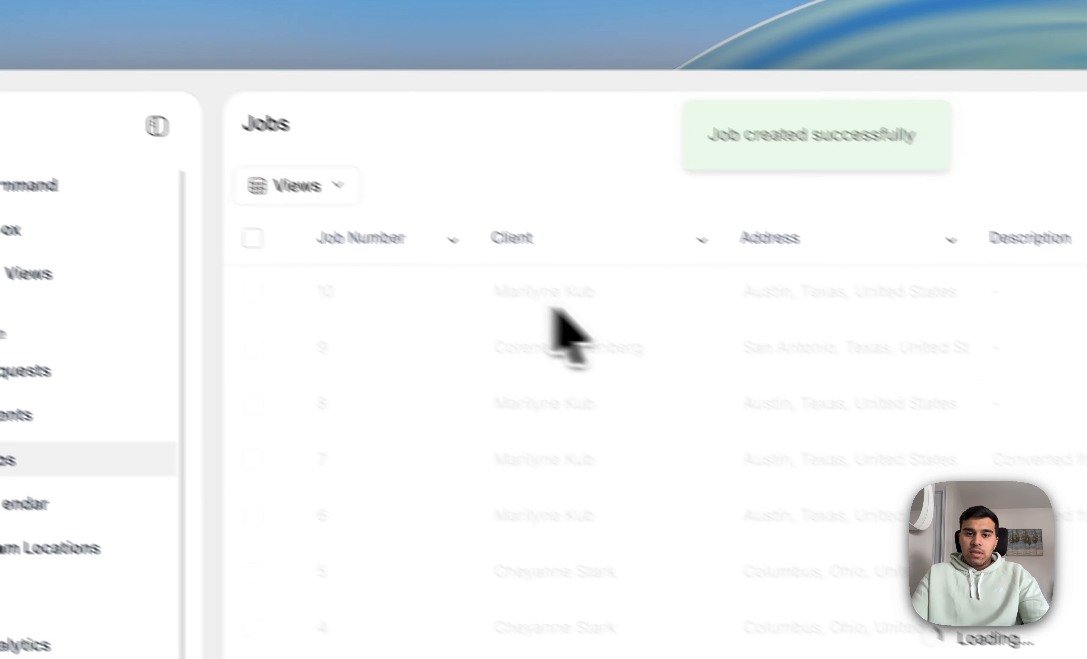
Open job 10's scheduled visit and bring up the "Painting test form" from its job forms.
click(529, 298)
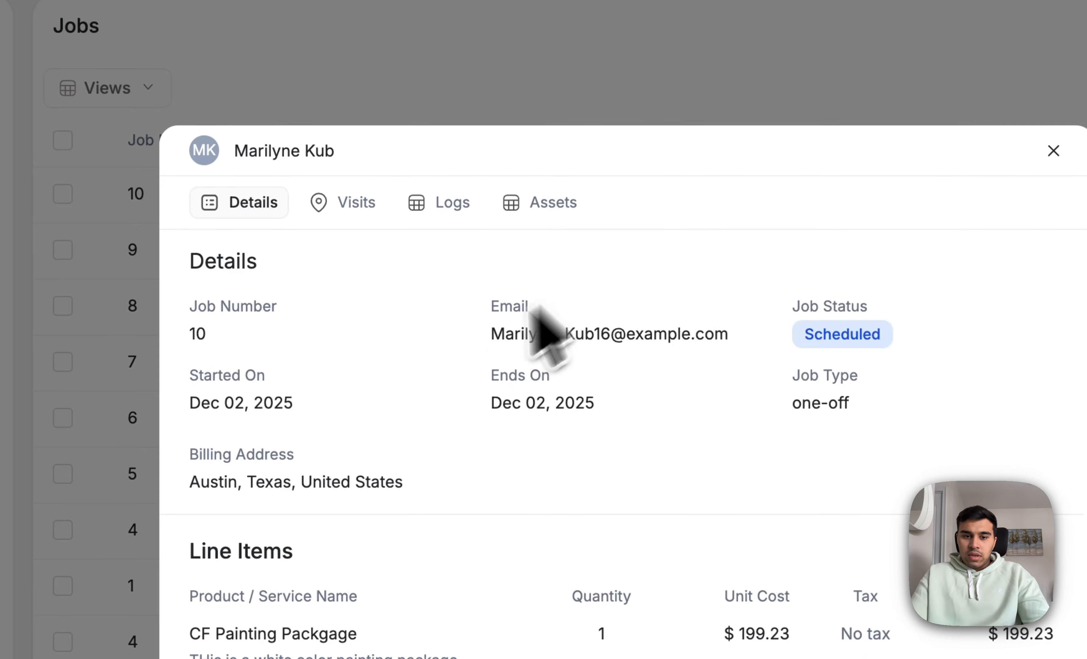
scroll(489, 400, down, 2)
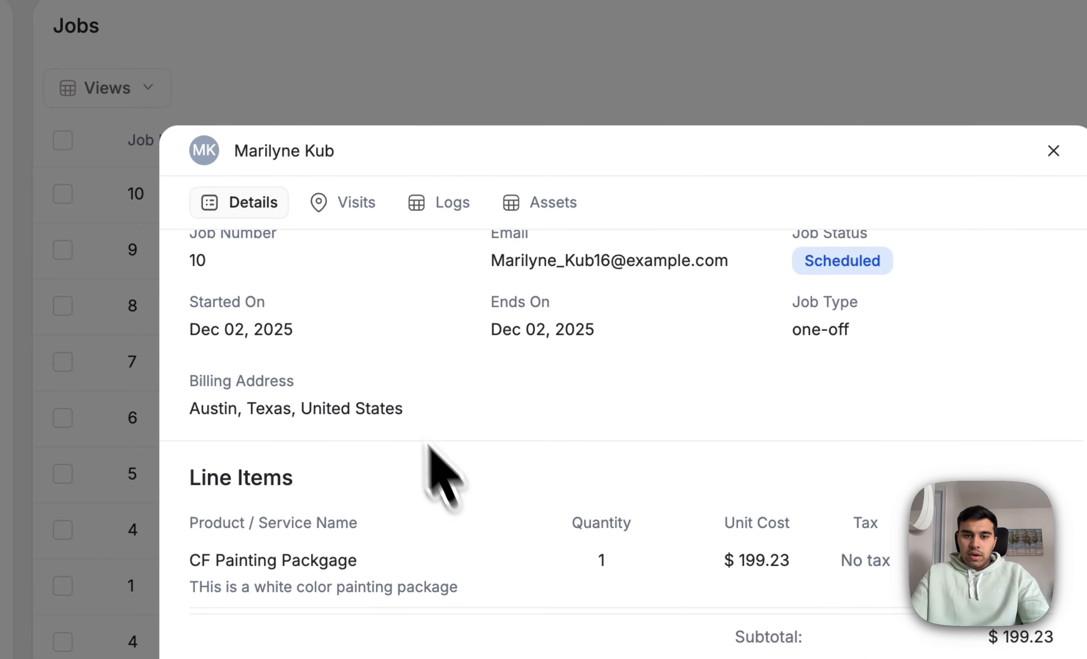
click(338, 207)
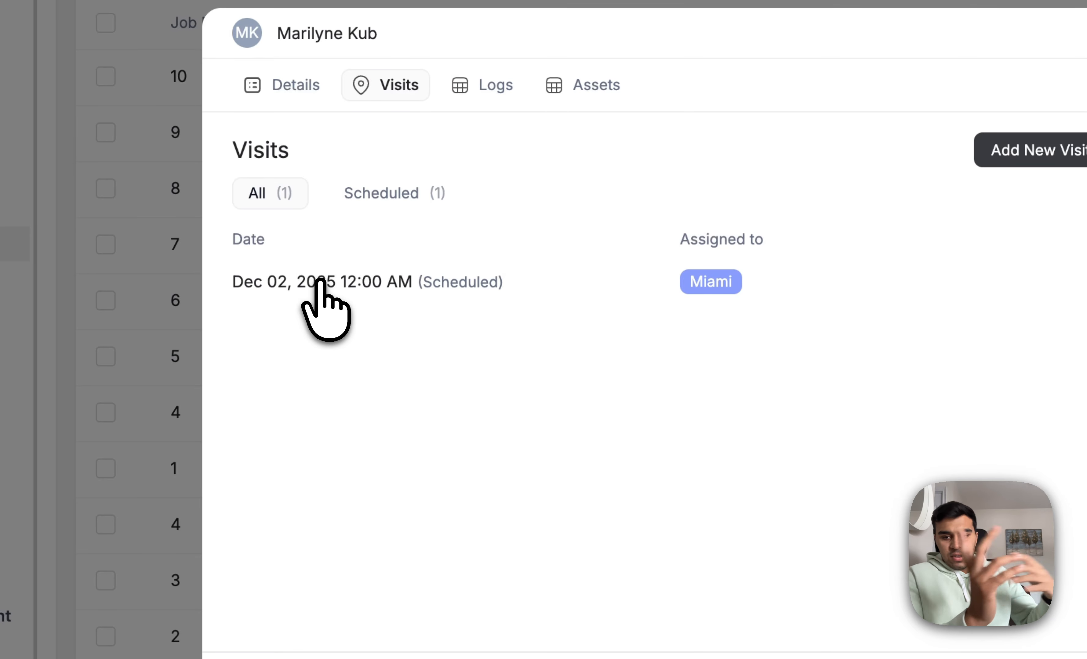
click(319, 281)
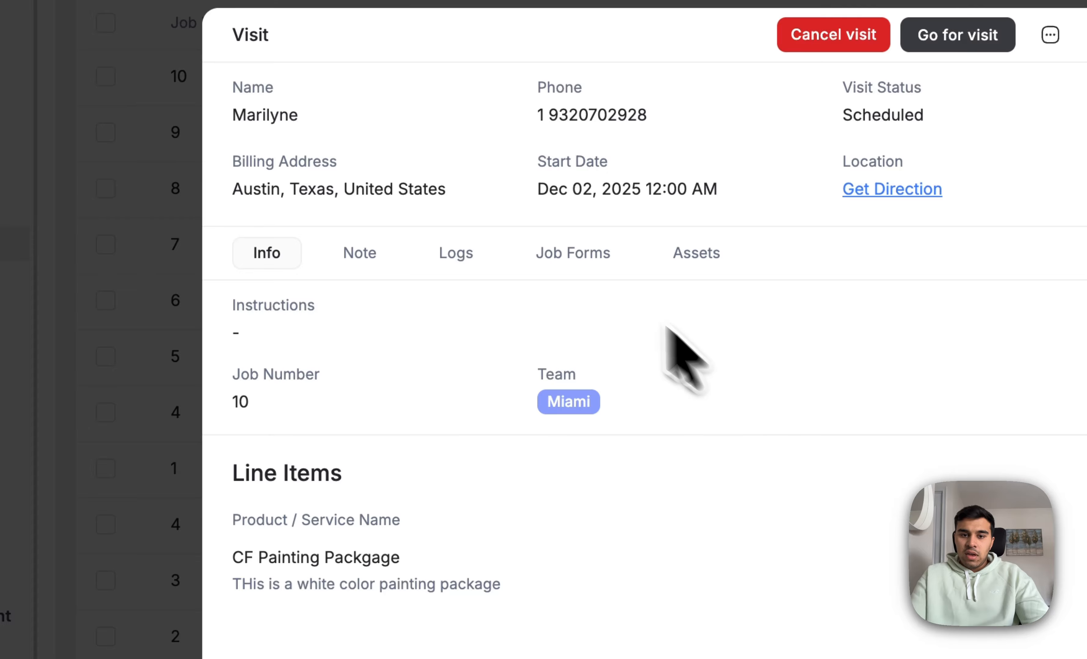
click(577, 260)
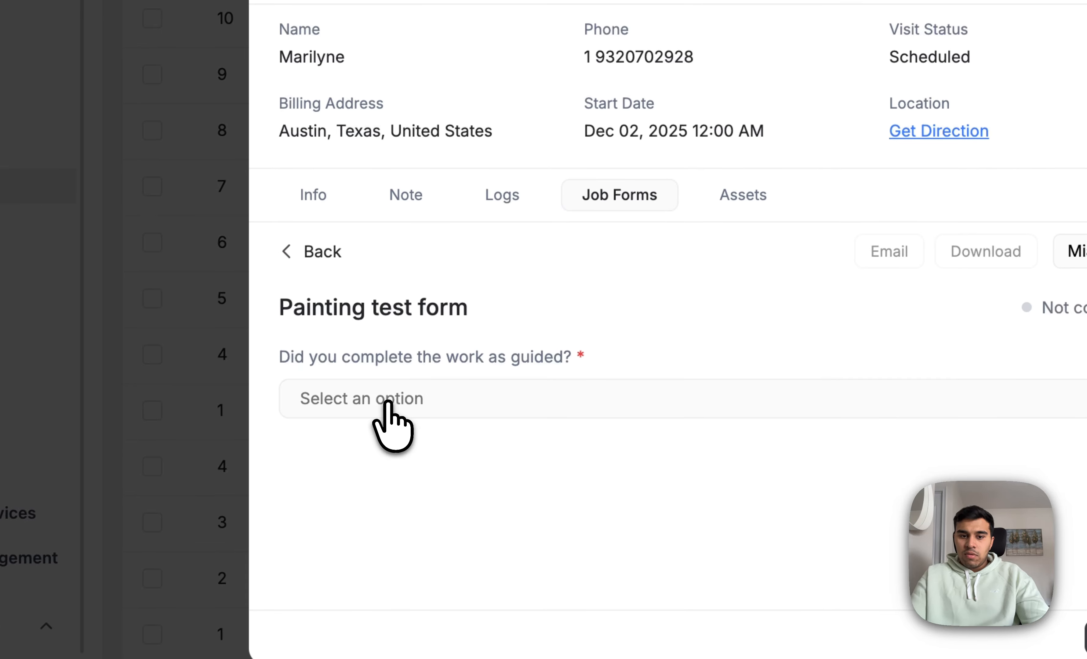
click(334, 462)
click(597, 357)
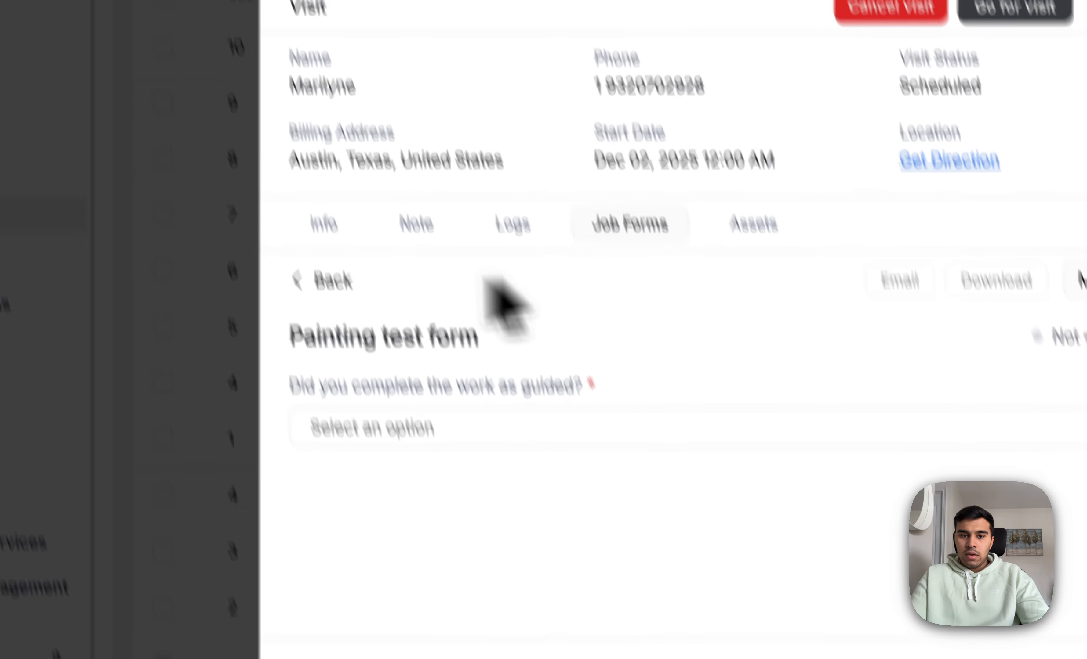
Advance the visit through travel and arrival to Work in Progress, and try to finish the work before filling in the form.
click(313, 195)
click(547, 235)
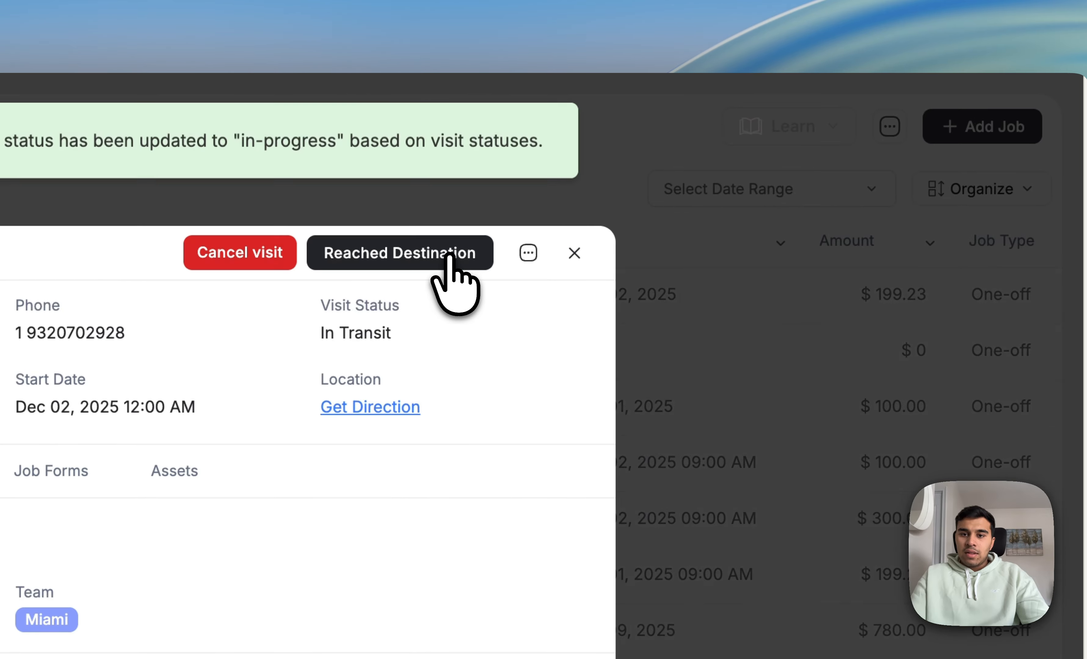
click(548, 235)
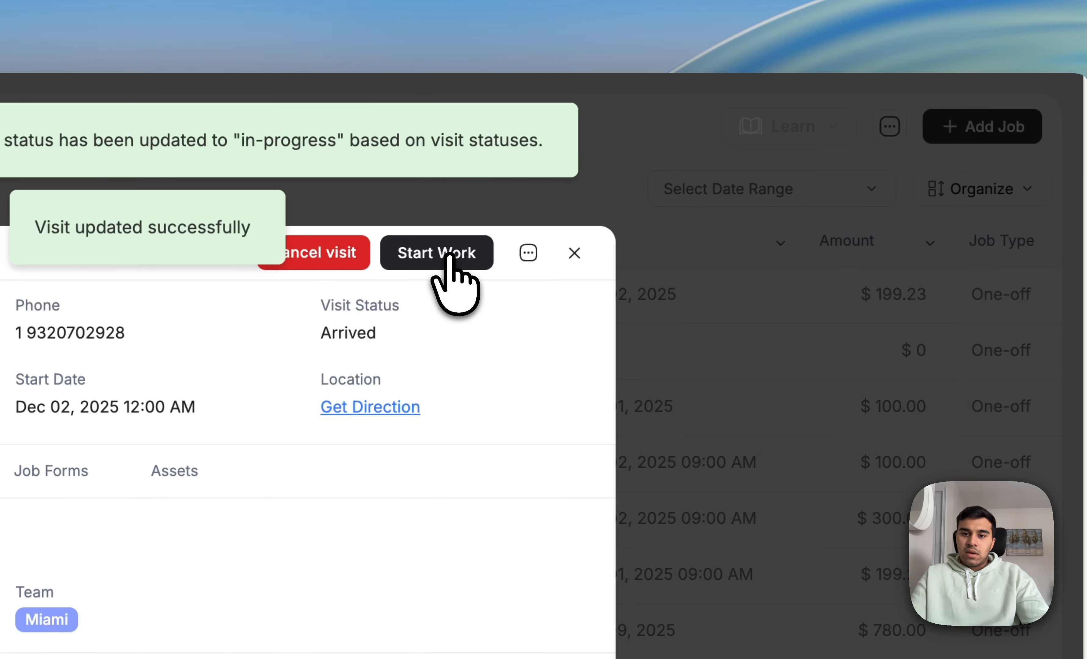
click(450, 258)
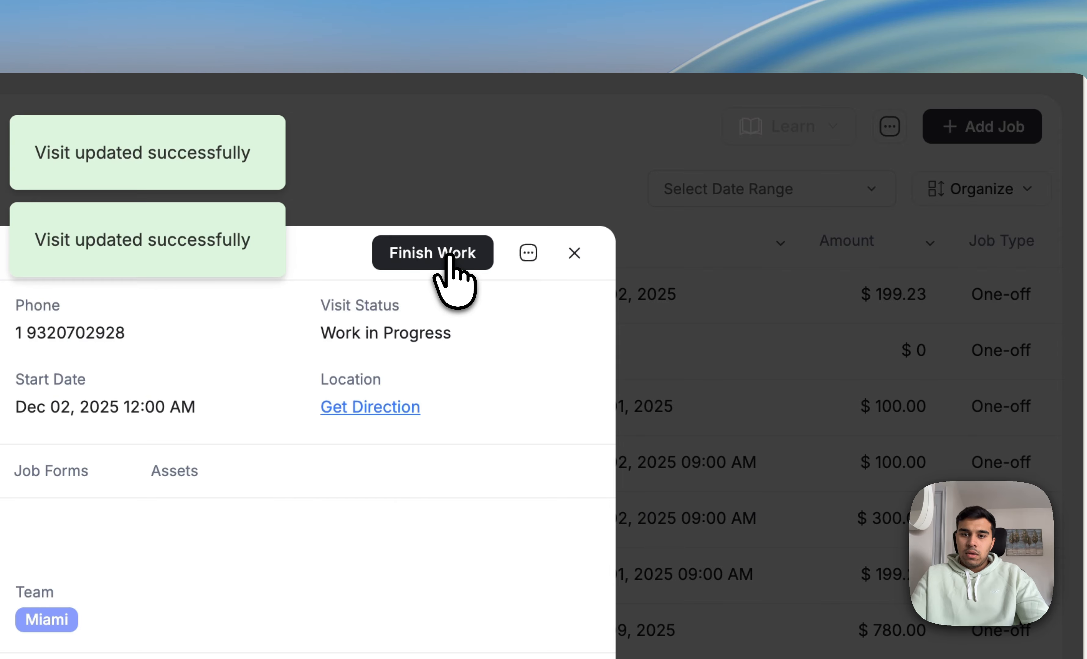
click(450, 258)
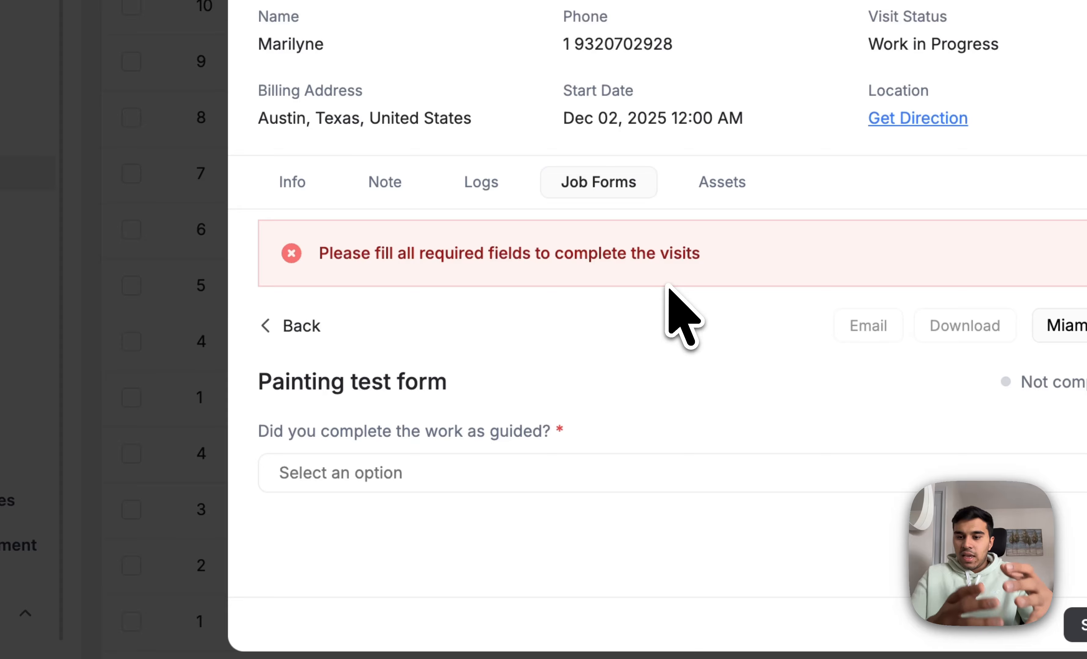
Answer "yes" to "Did you complete the work as guided?" in the Painting test form and save the form.
click(415, 462)
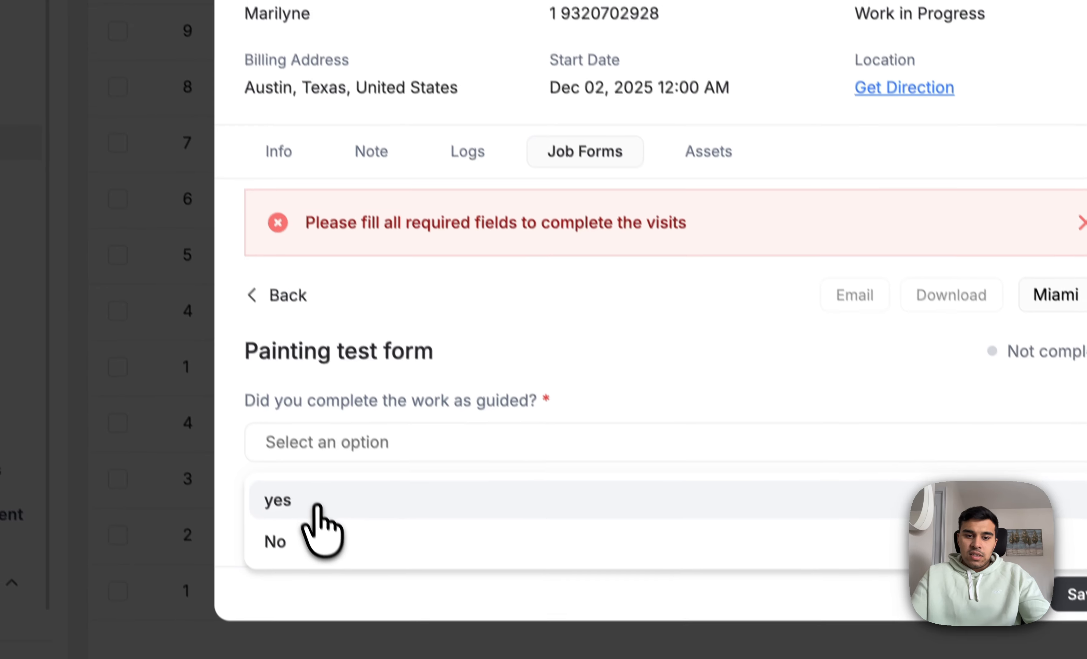
click(322, 535)
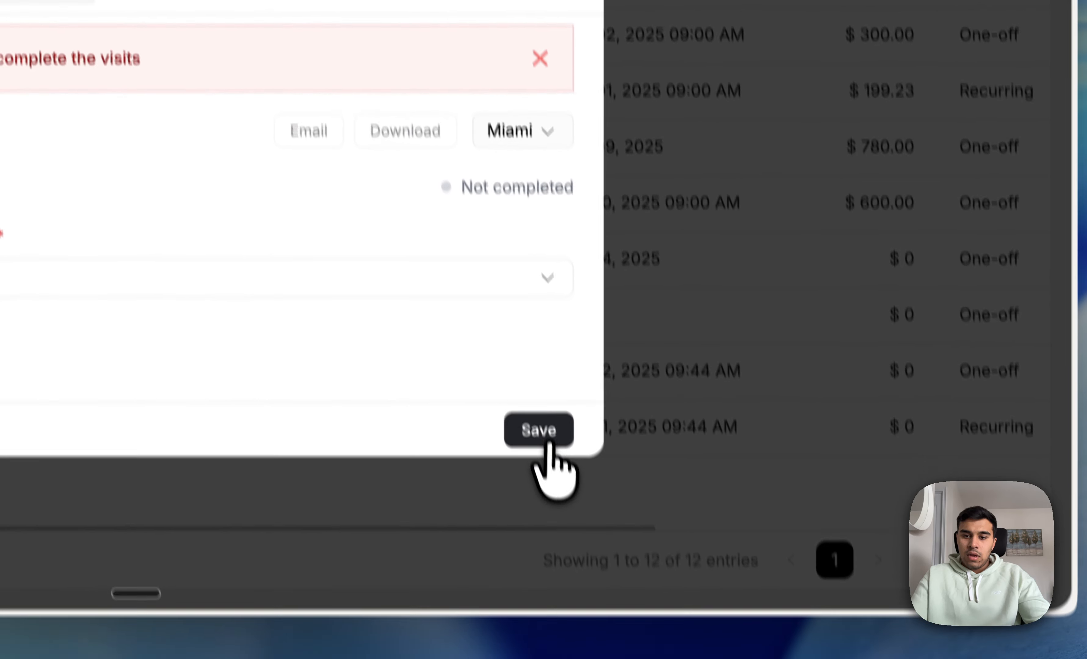
click(543, 437)
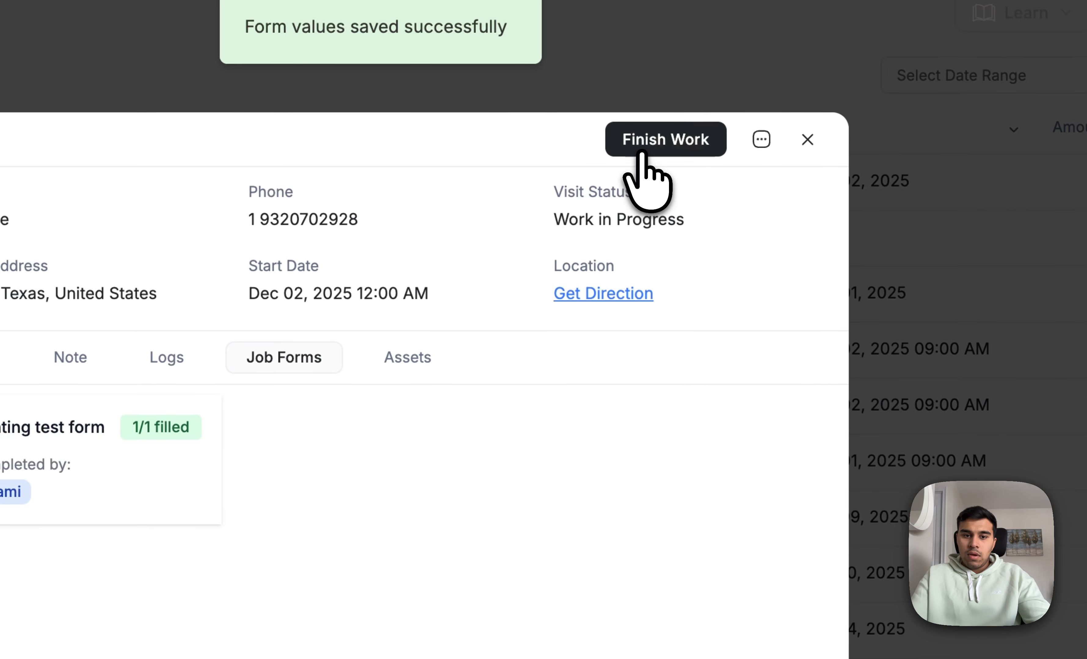
Finish the visit's work, drawing a freehand digital signature and saving it.
click(641, 153)
drag(270, 555, 438, 508)
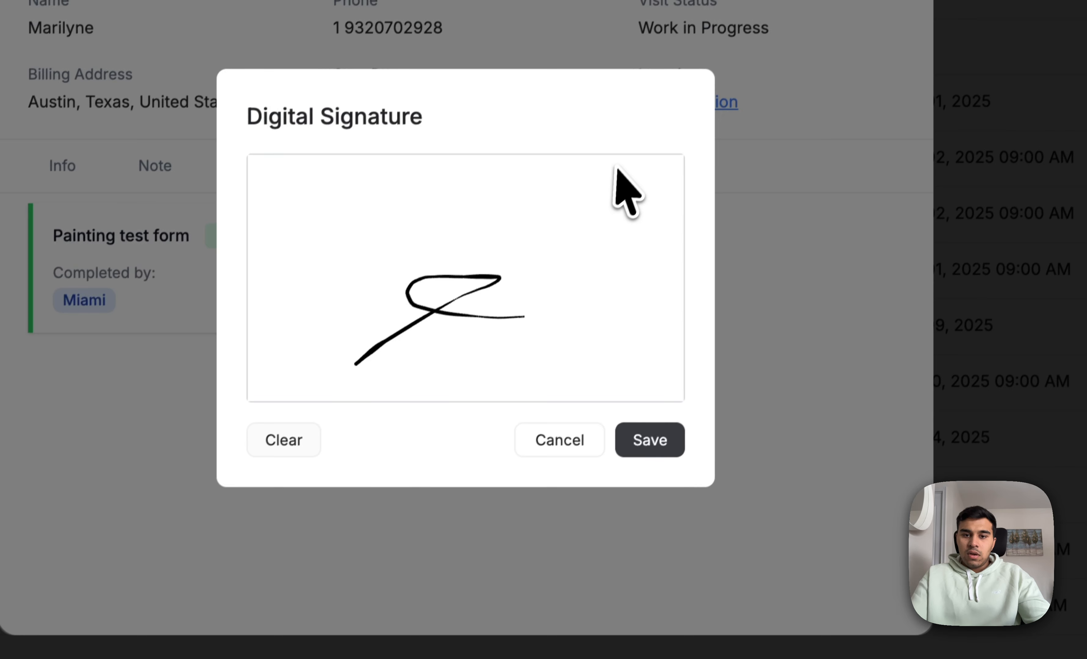
drag(520, 368, 486, 494)
click(658, 438)
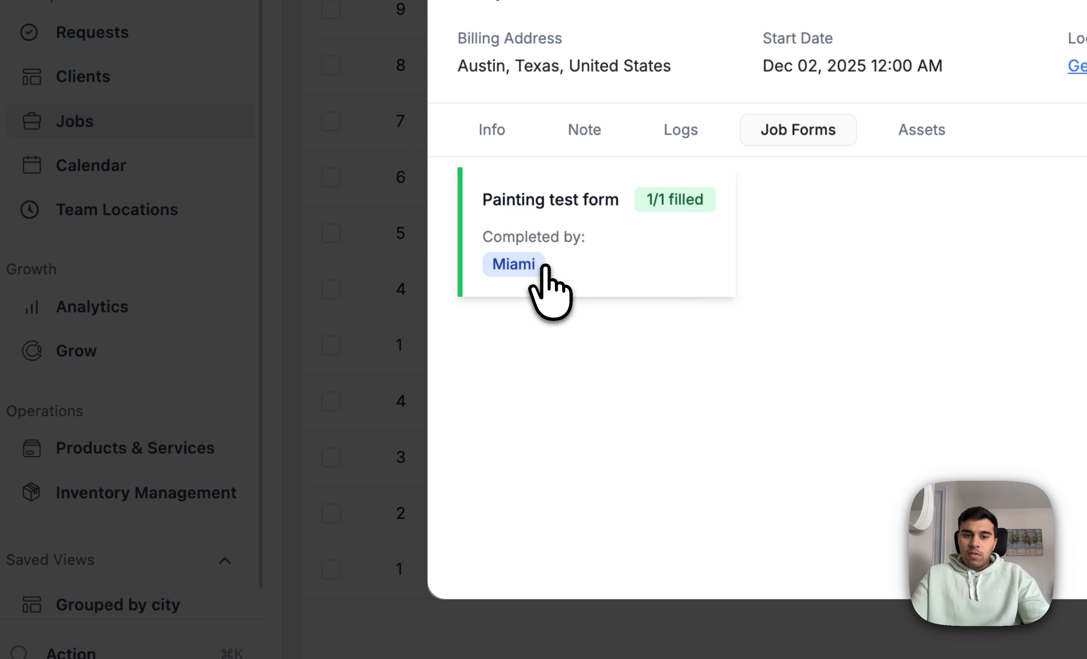
Examine the completed Painting test form and its email draft without sending it, and close the visit and the job.
click(545, 268)
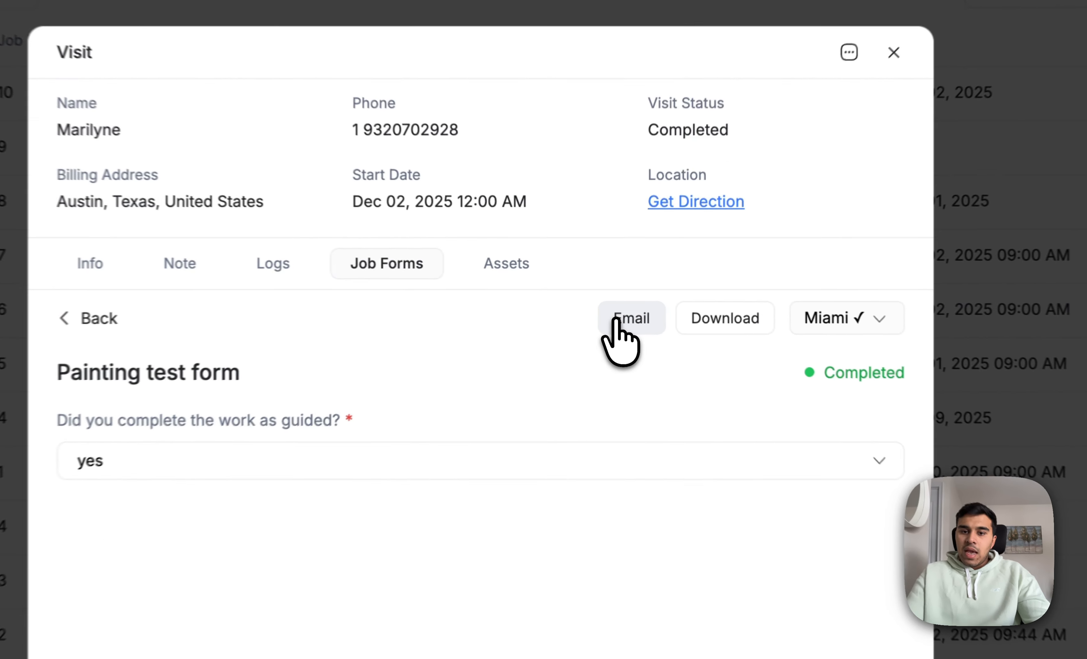
click(621, 302)
scroll(552, 366, down, 3)
scroll(547, 351, up, 3)
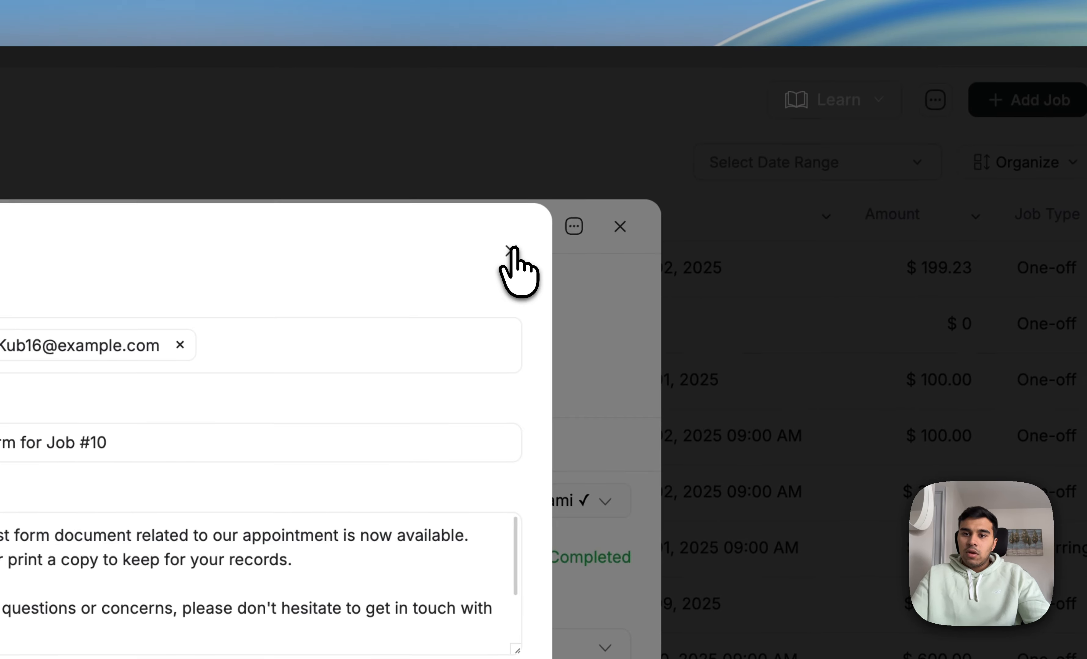
click(793, 70)
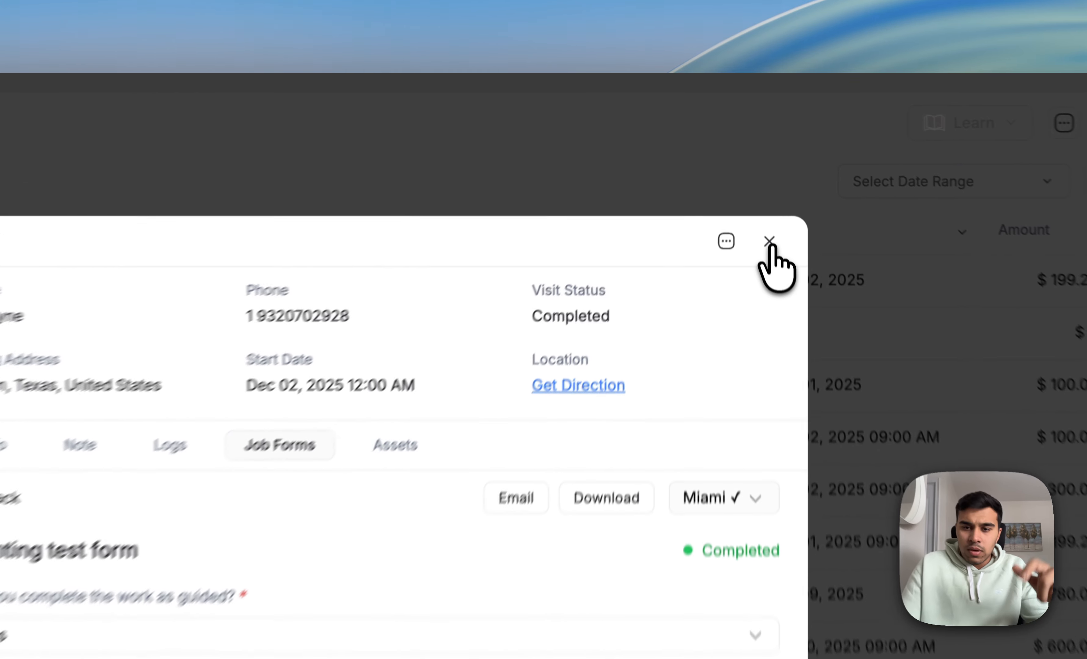
click(769, 242)
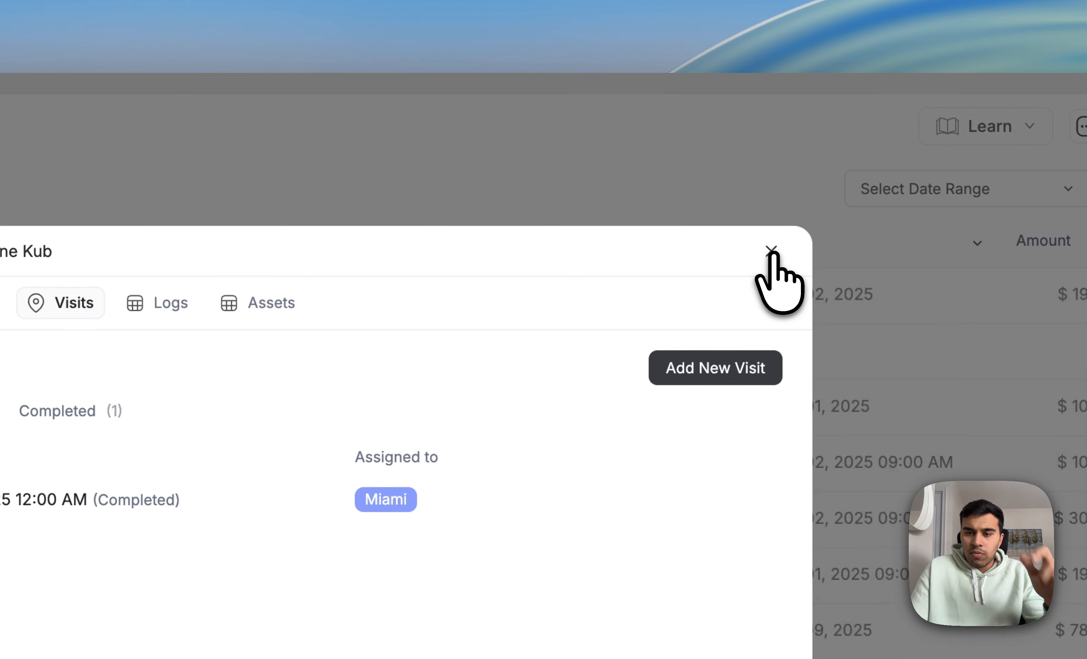
click(770, 249)
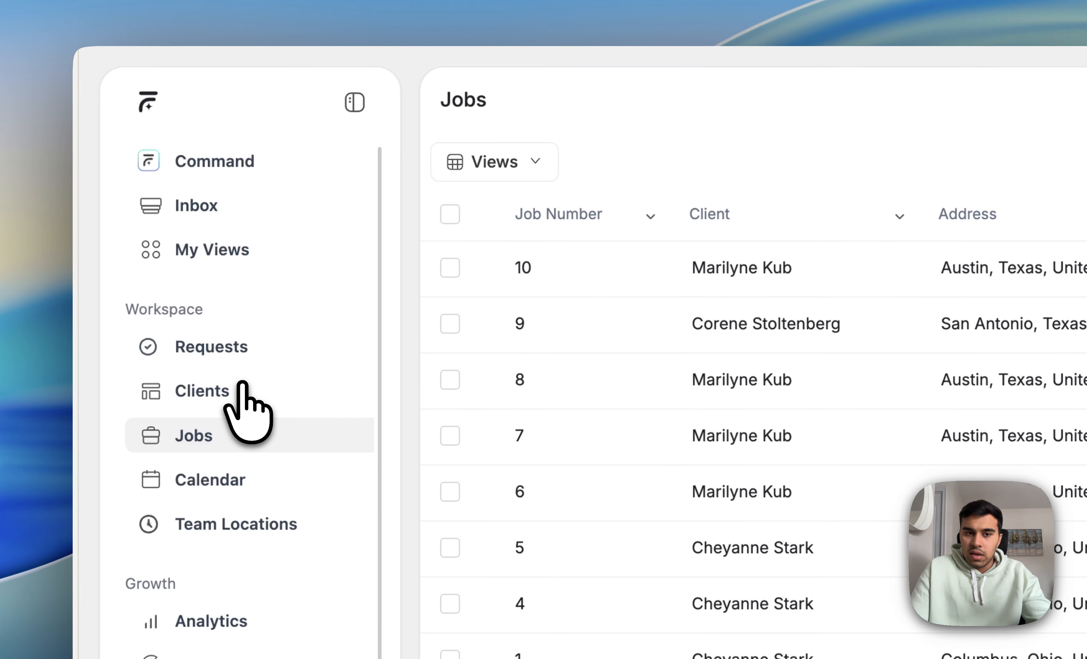
Preview the filled job form among the second listed client's assets, and close the preview and the client record.
click(235, 383)
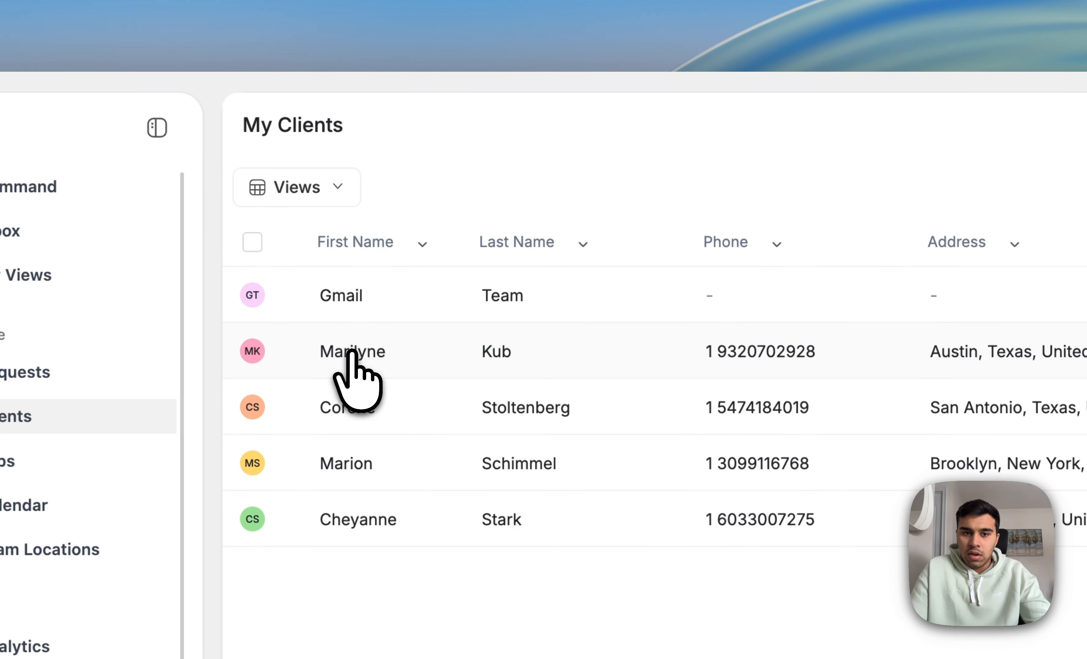
click(346, 334)
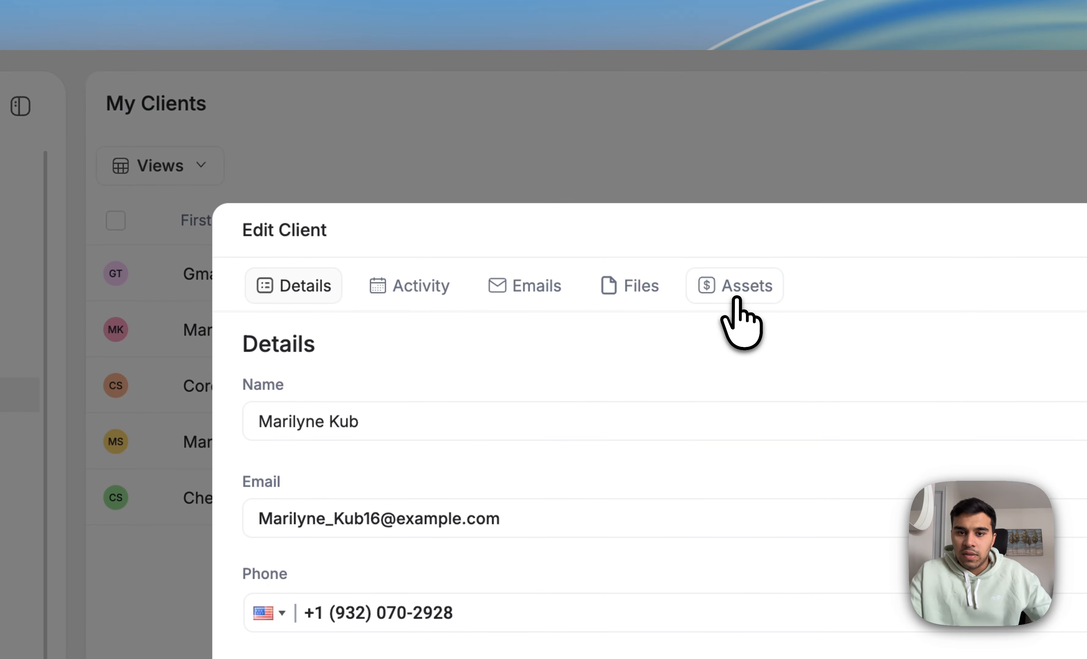
click(805, 307)
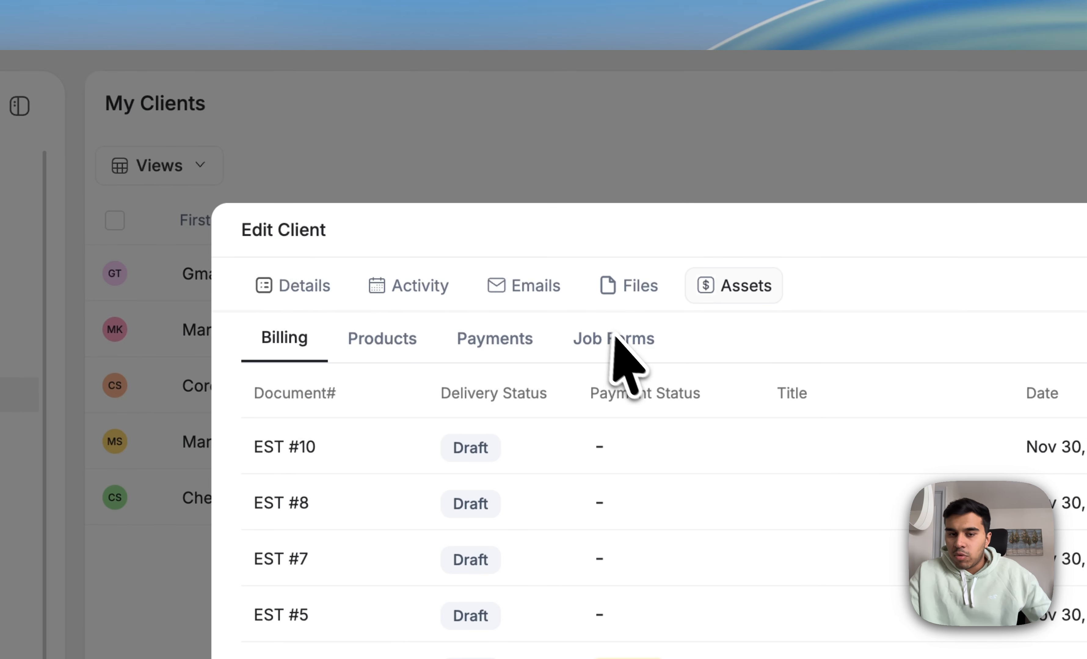
click(598, 342)
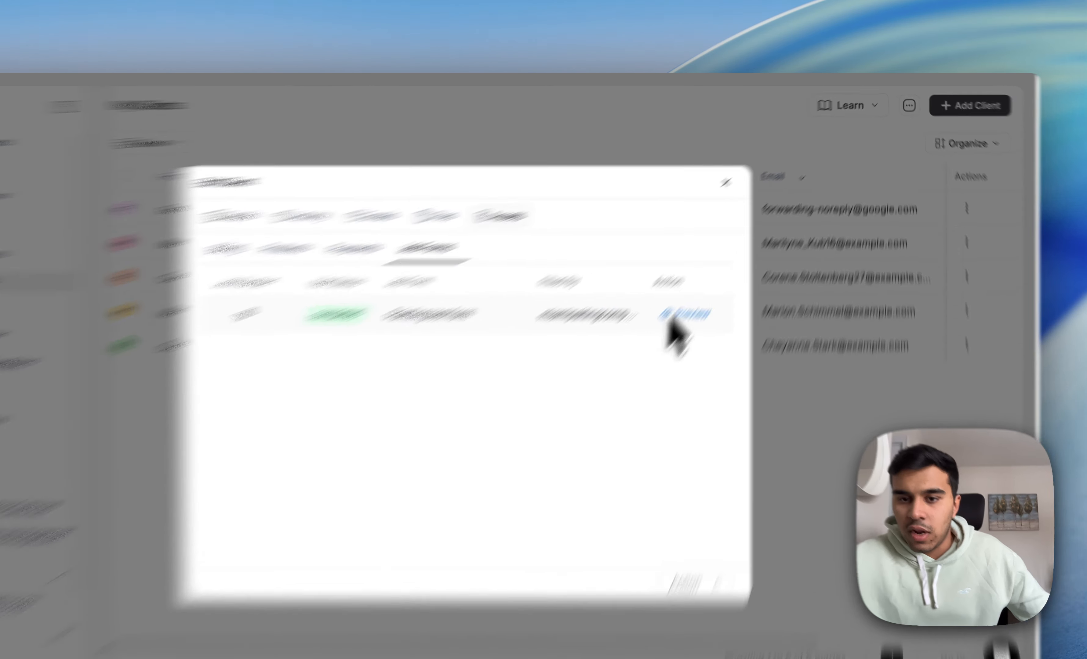
click(723, 271)
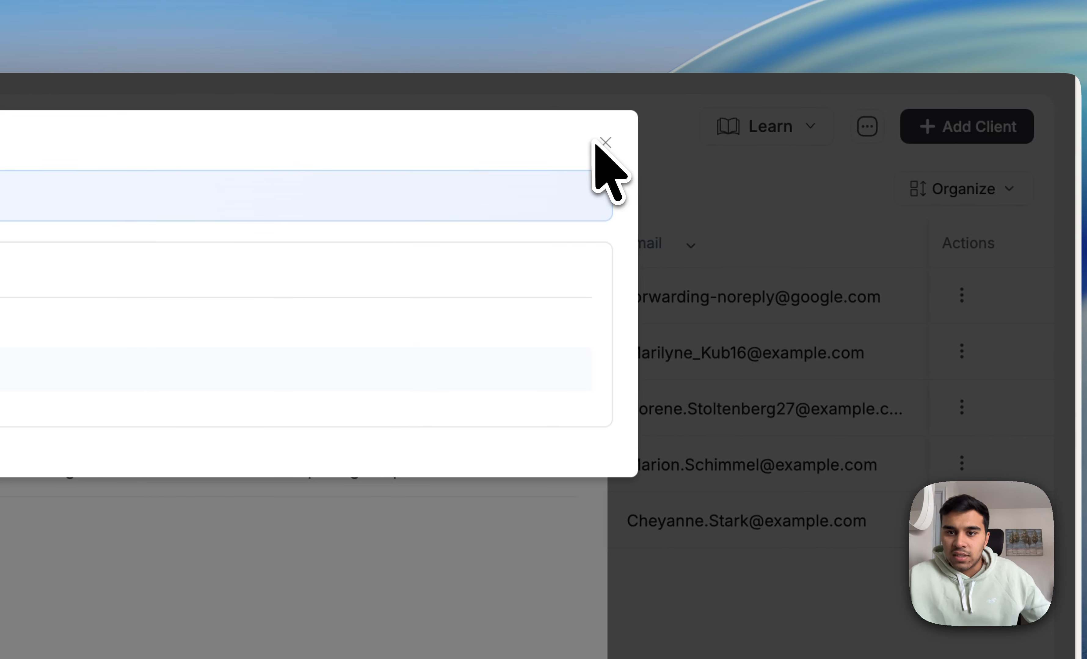
click(623, 142)
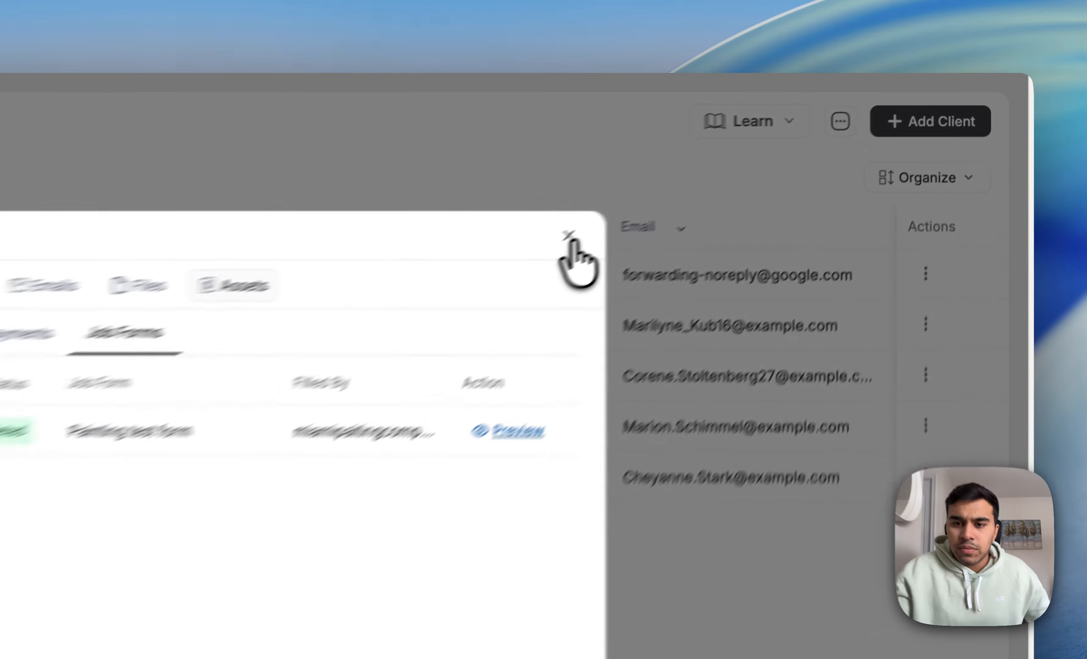
click(757, 163)
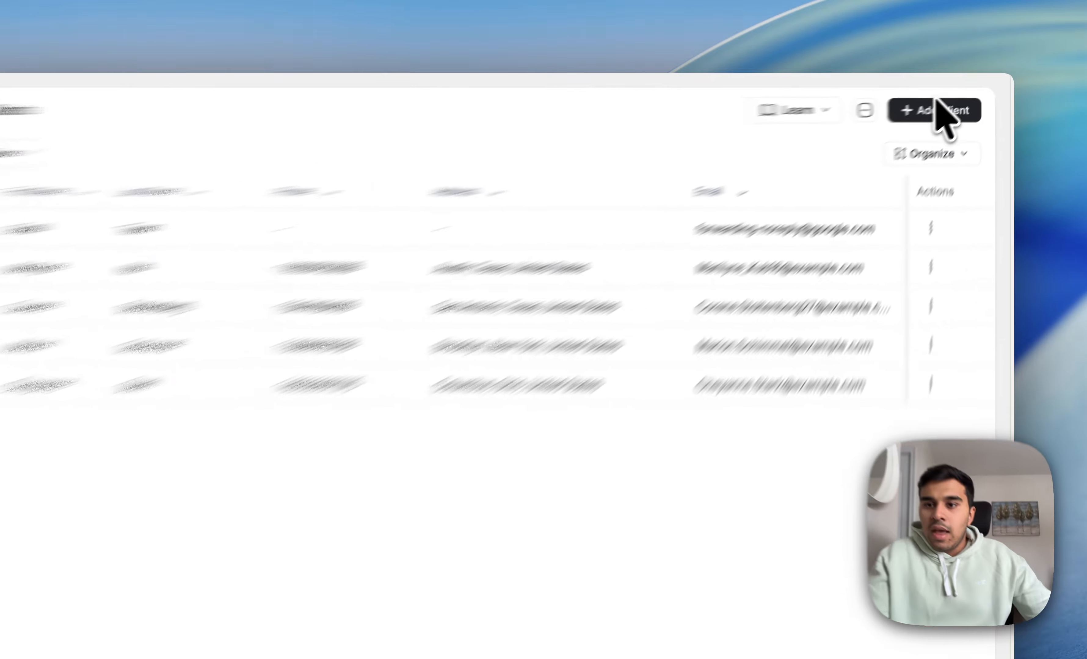
Start creating a new client and go to its Default Job Forms setting.
click(957, 99)
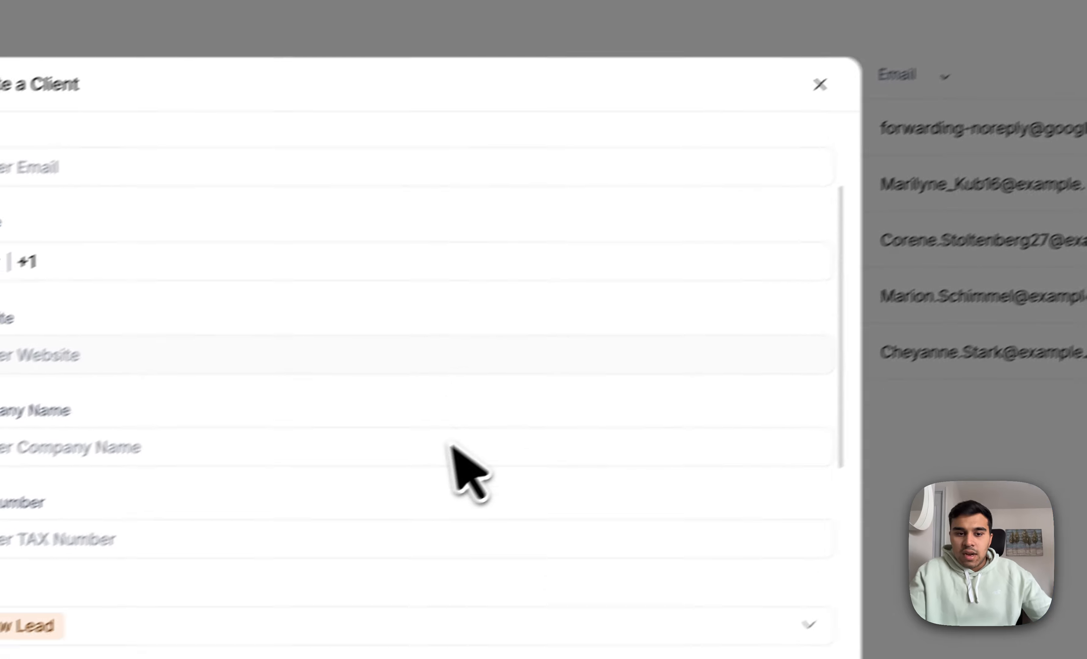
scroll(451, 446, down, 5)
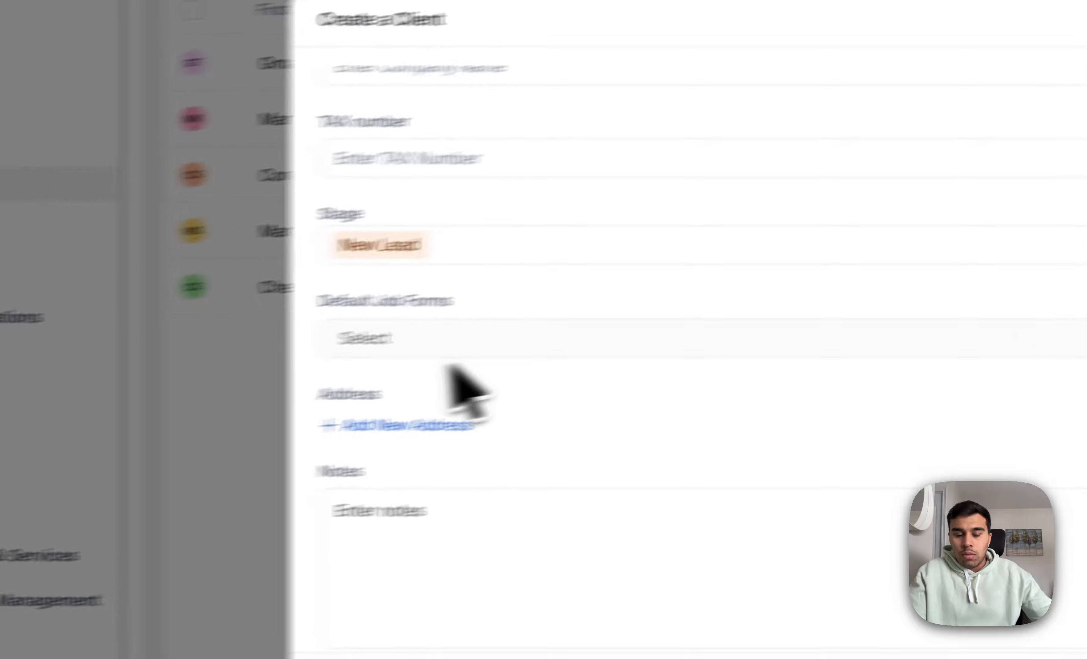